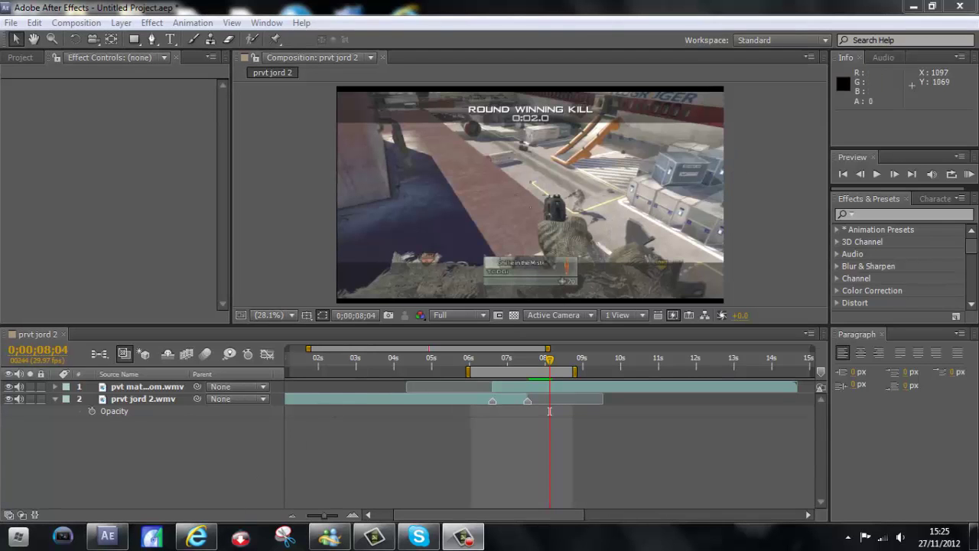
Bring the browser showing the 'Glitch Mini edit' YouTube reference video to the front.
left_click(198, 537)
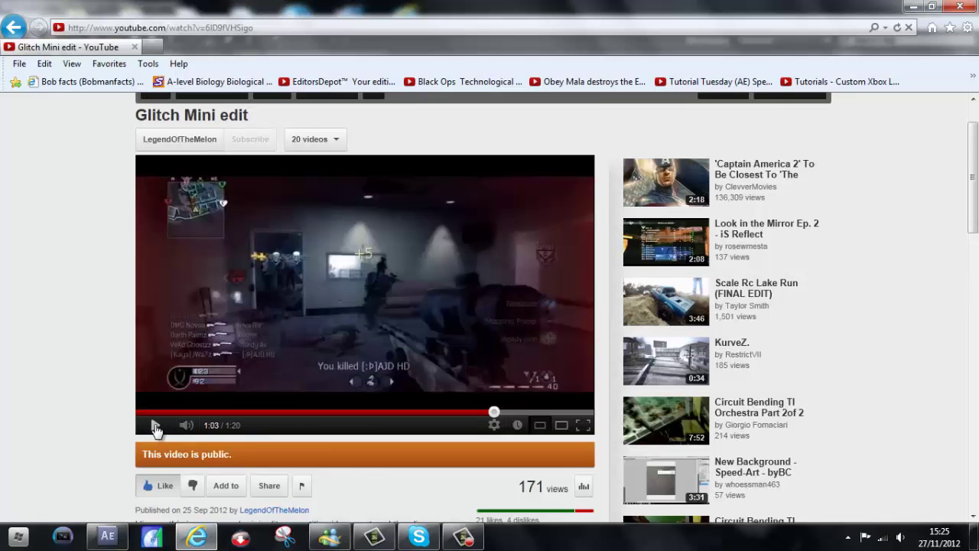
Play the reference video to about 1:08, pause it, and minimise the browser.
left_click(156, 427)
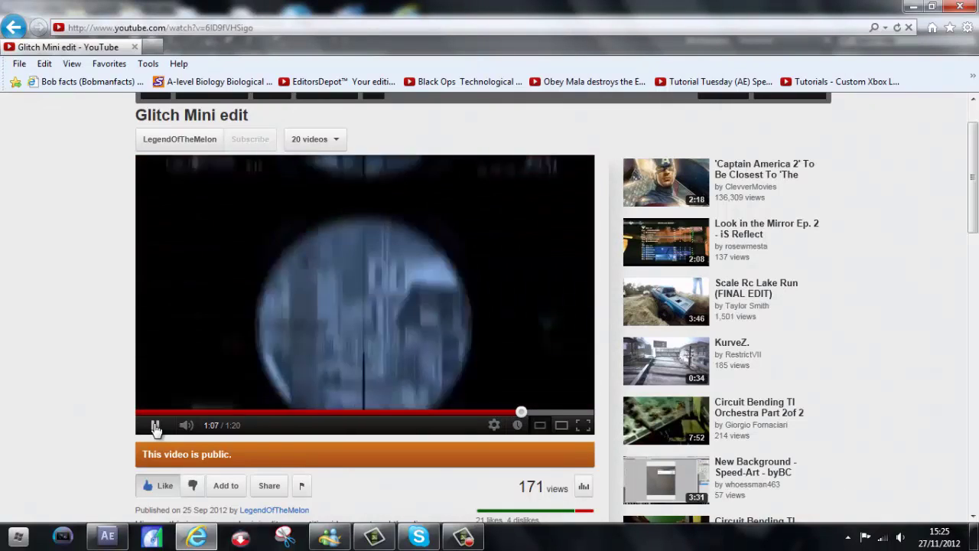
left_click(155, 427)
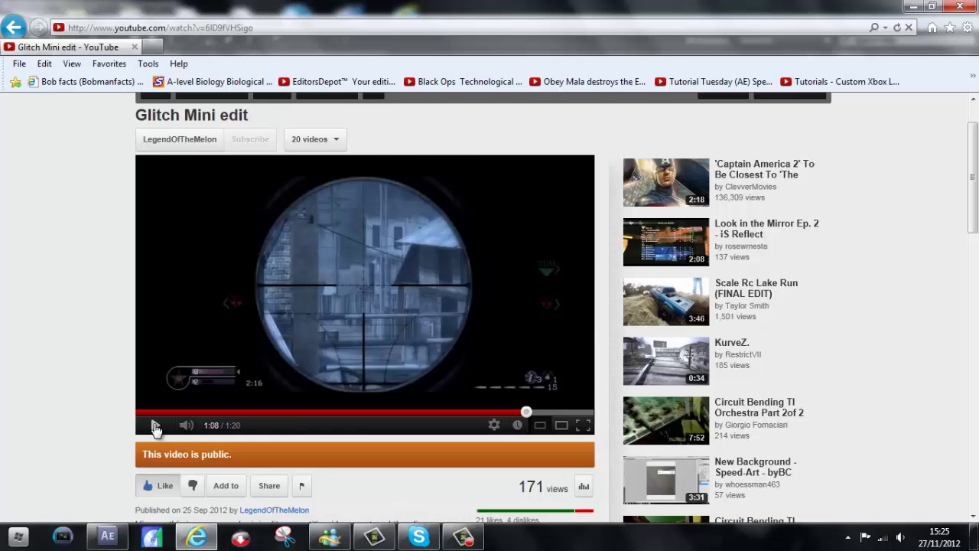
left_click(911, 6)
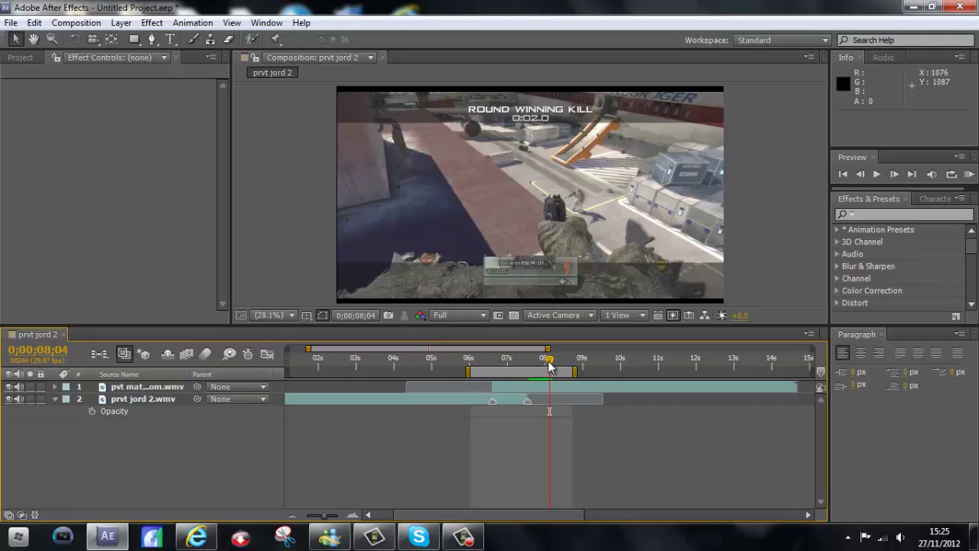
Zoom the timeline on the clip overlap and mark the work area from 0;00;06;18 to 0;00;07;16.
left_click_drag(549, 366, 494, 370)
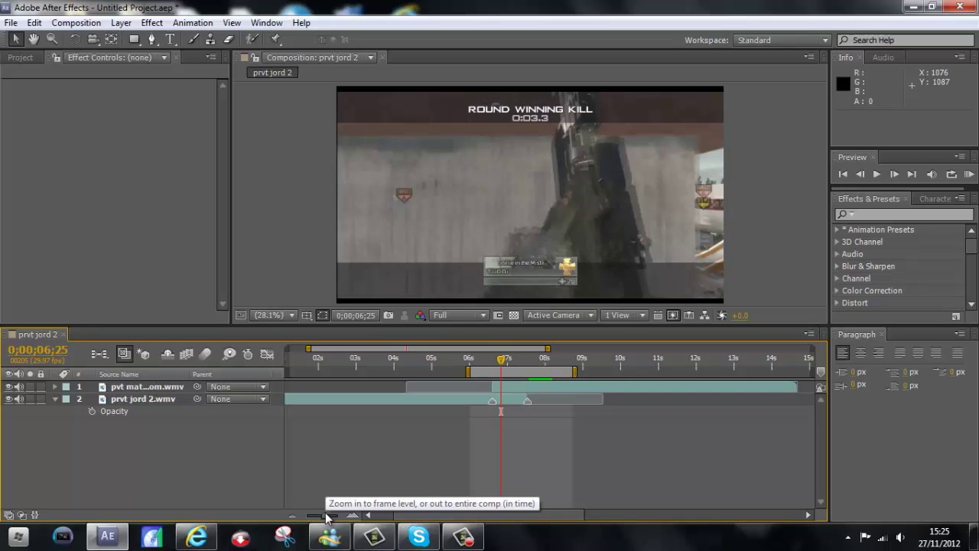
left_click_drag(325, 517, 339, 517)
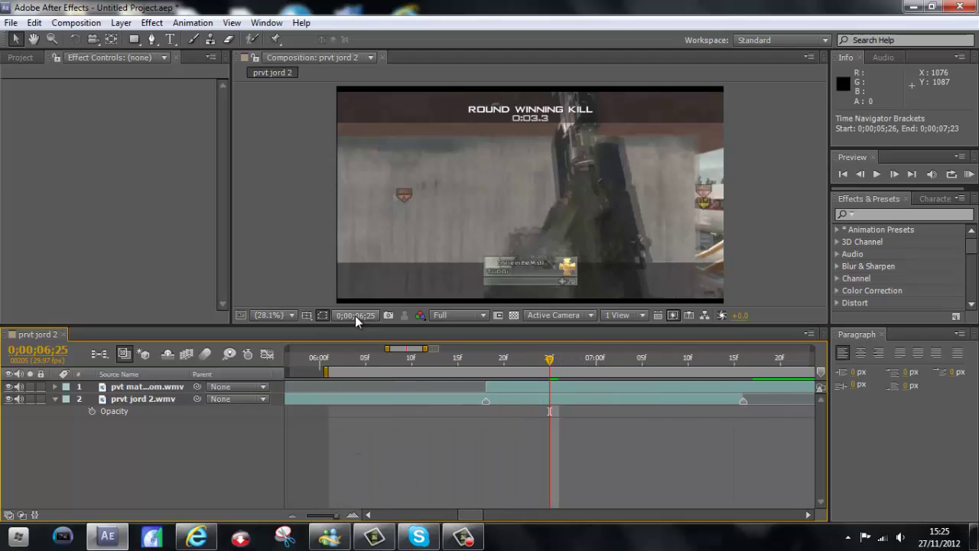
left_click(485, 358)
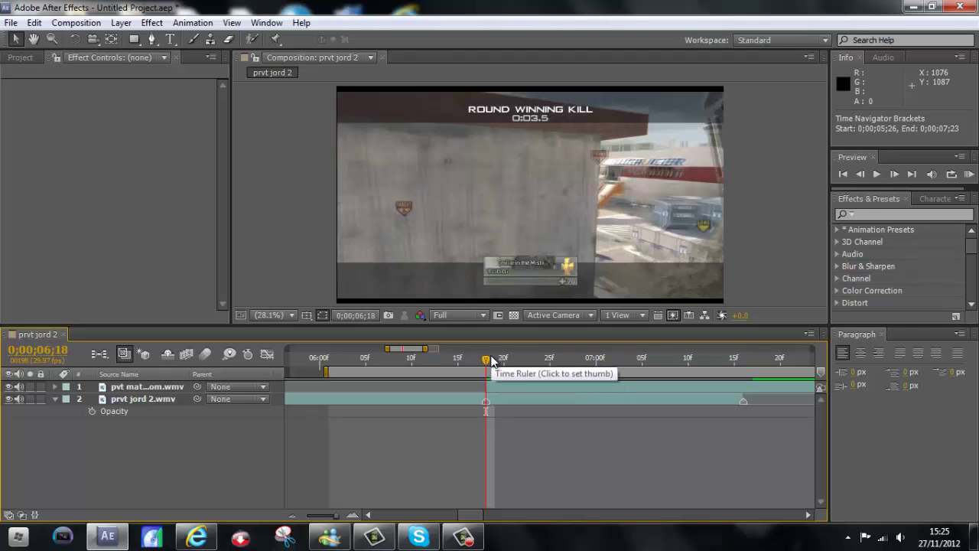
left_click_drag(337, 518, 335, 518)
key("b")
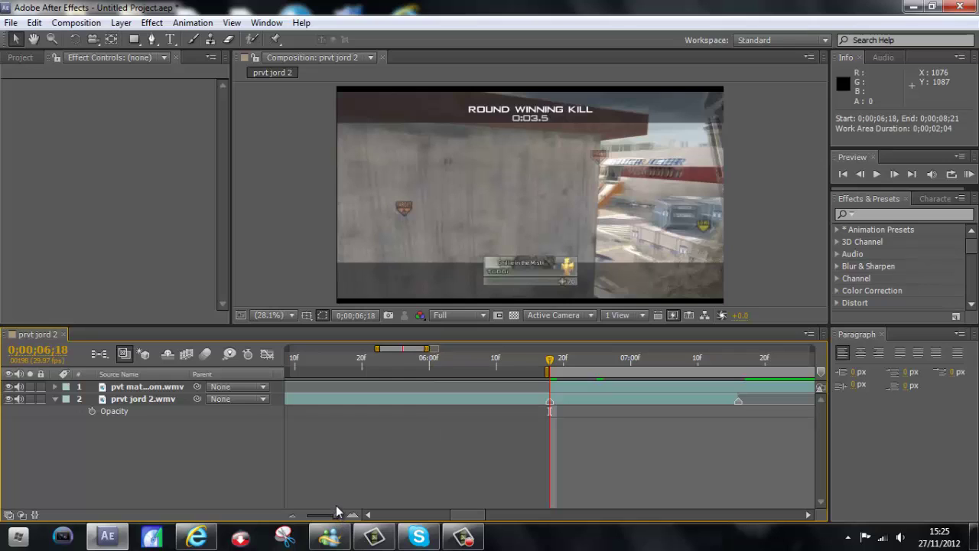
left_click(739, 362)
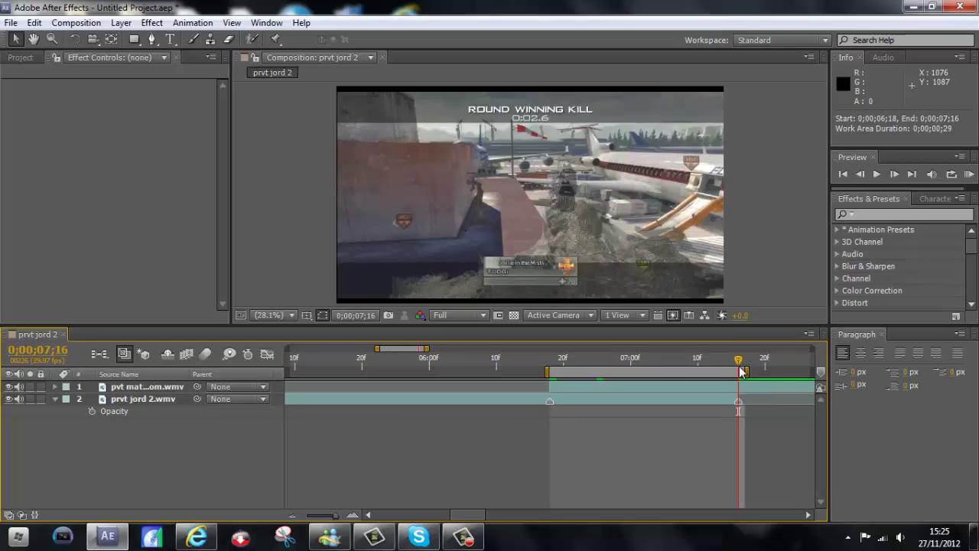
Add a new adjustment layer to the composition.
left_click(122, 23)
mouse_move(203, 29)
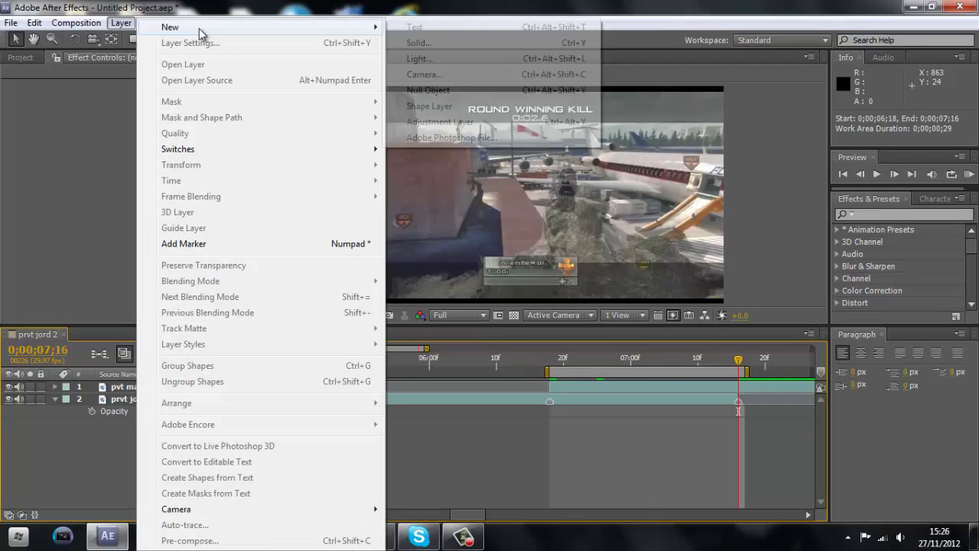
left_click(452, 122)
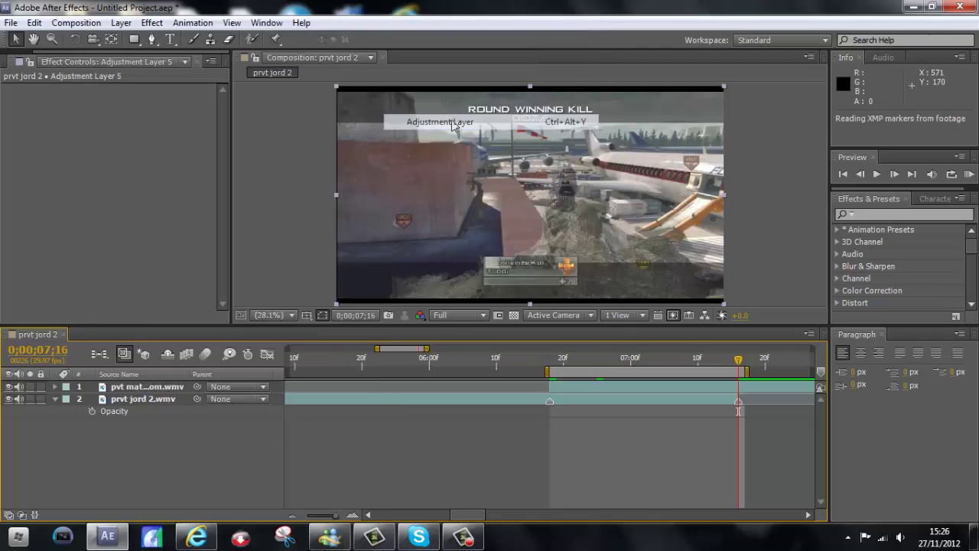
Split the adjustment layer at 0;00;06;18 and delete the part before it.
left_click(550, 364)
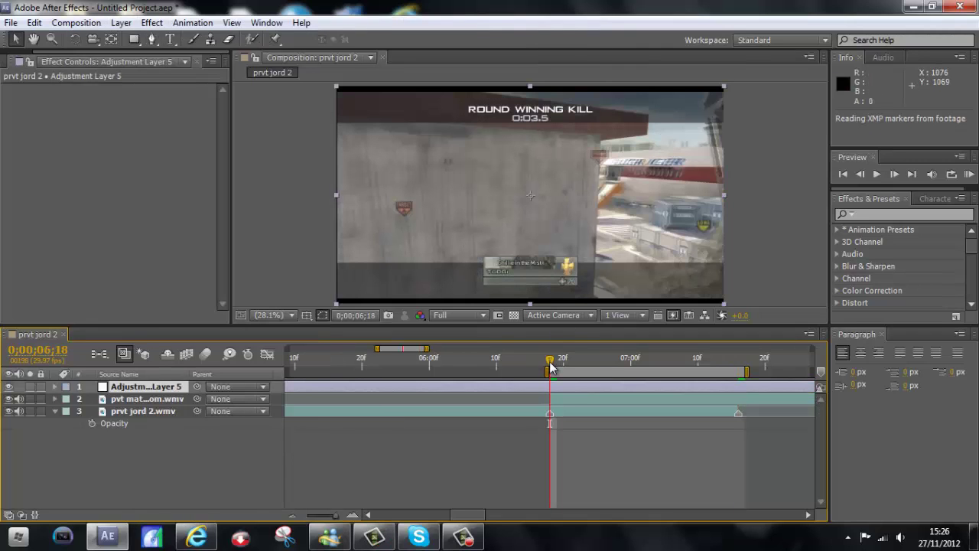
left_click(34, 23)
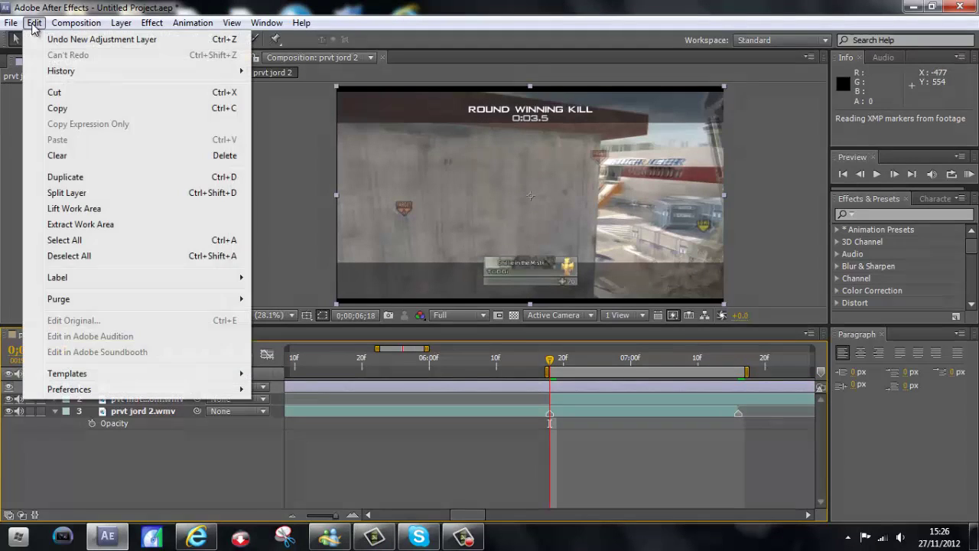
left_click(73, 193)
left_click(374, 398)
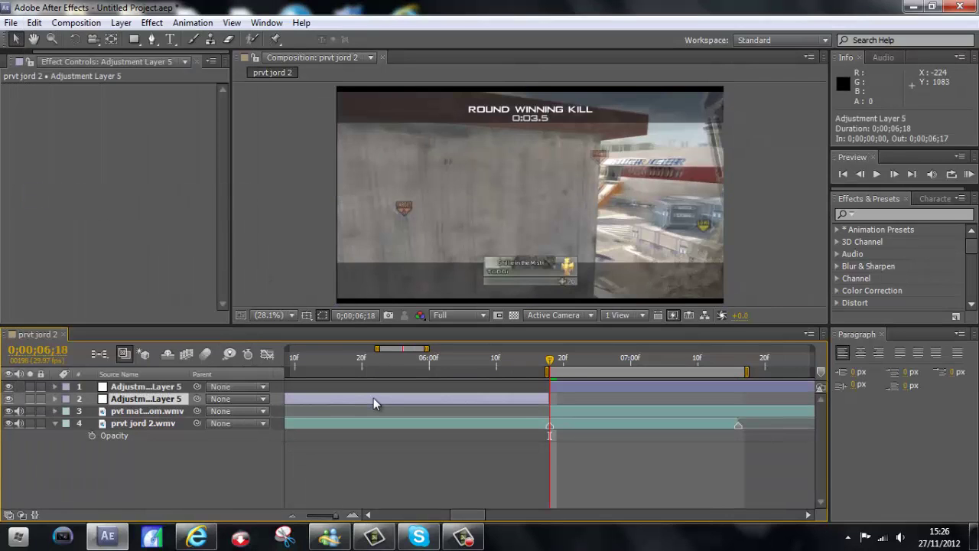
key("Delete")
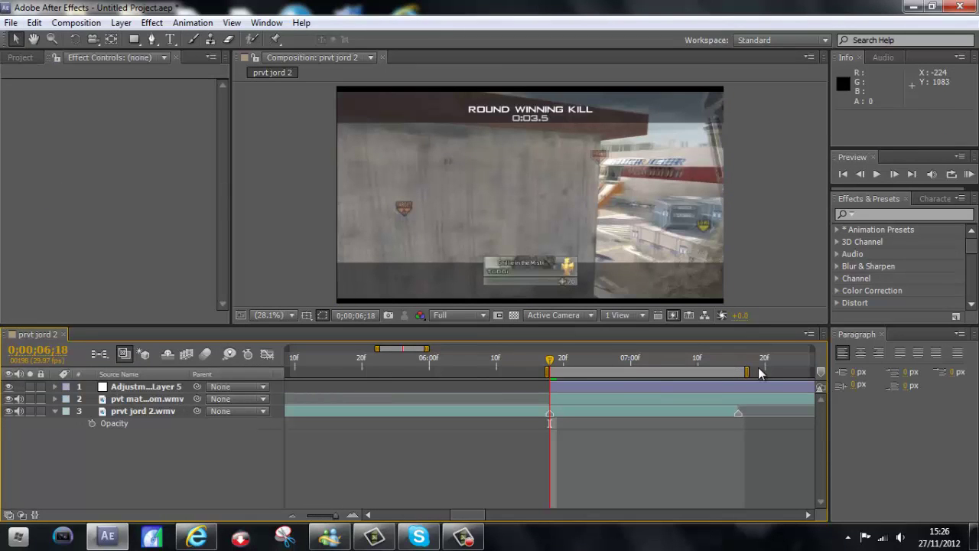
Trim the adjustment layer to end at 0;00;07;16, undoing a split that hit all layers.
left_click(745, 366)
left_click(738, 365)
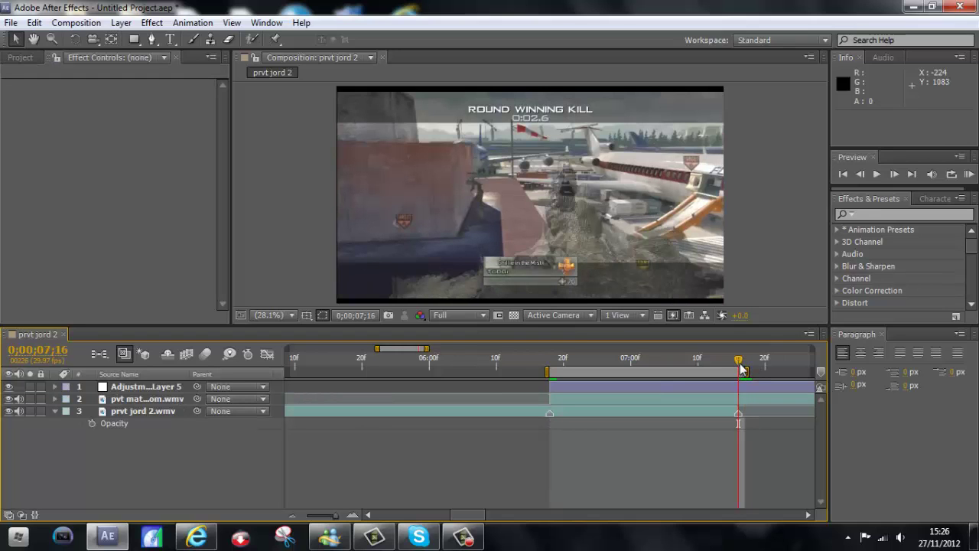
left_click(34, 22)
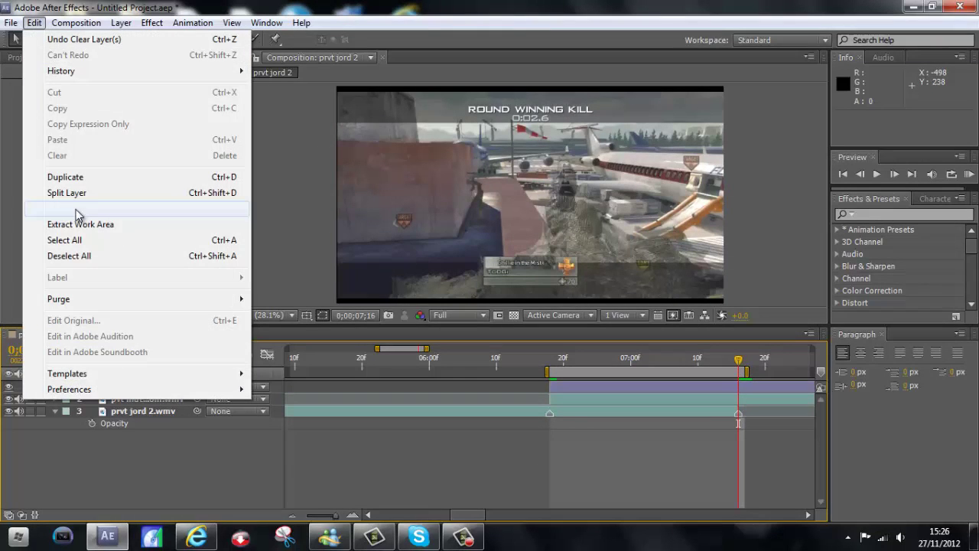
left_click(76, 195)
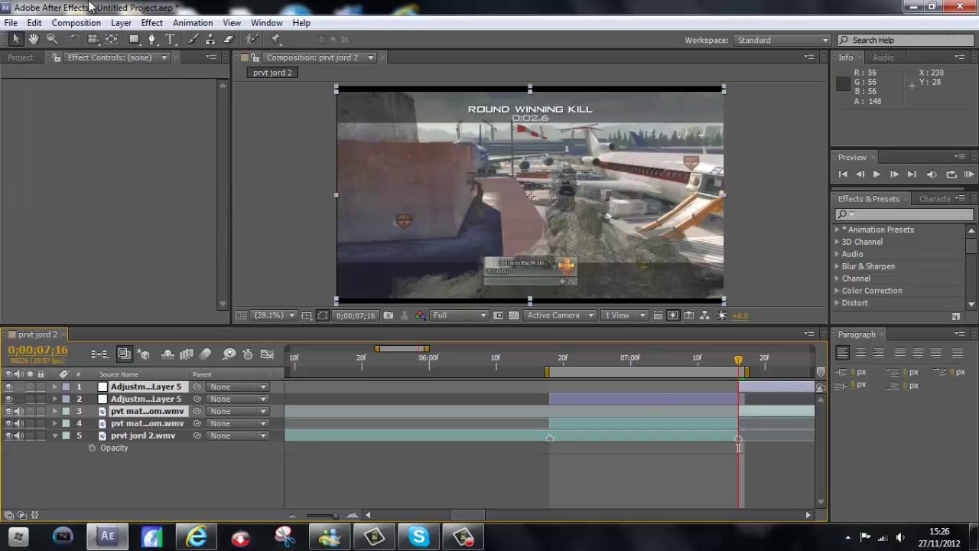
left_click(33, 28)
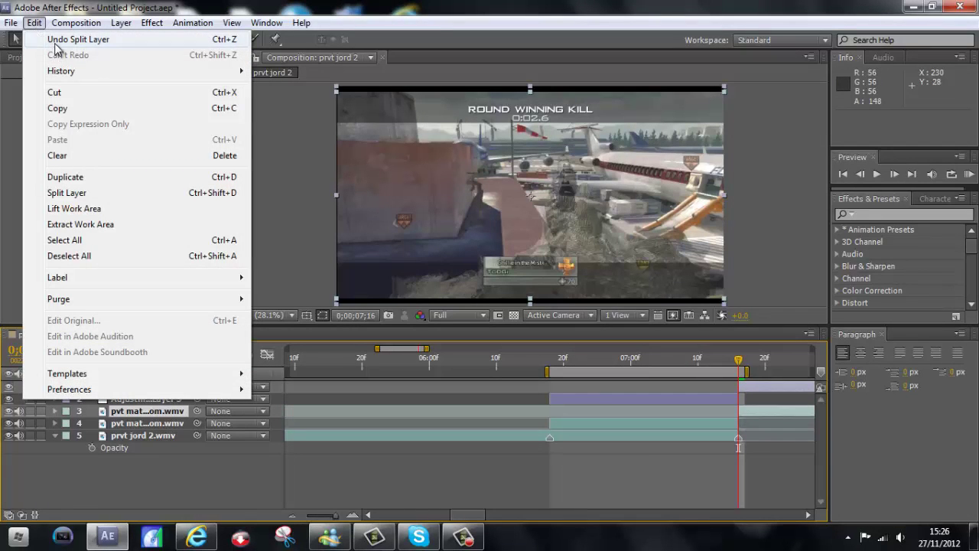
left_click(58, 40)
left_click(34, 24)
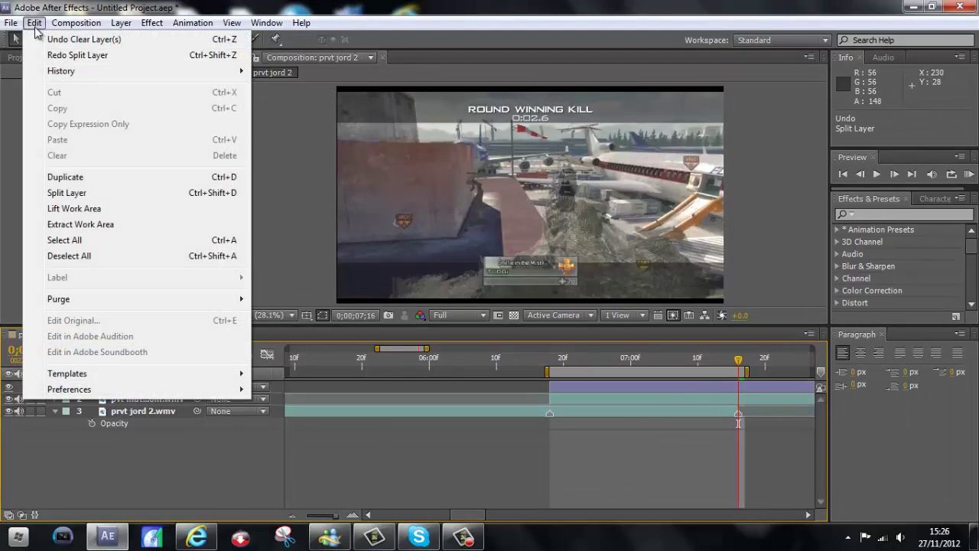
left_click(725, 386)
left_click(35, 23)
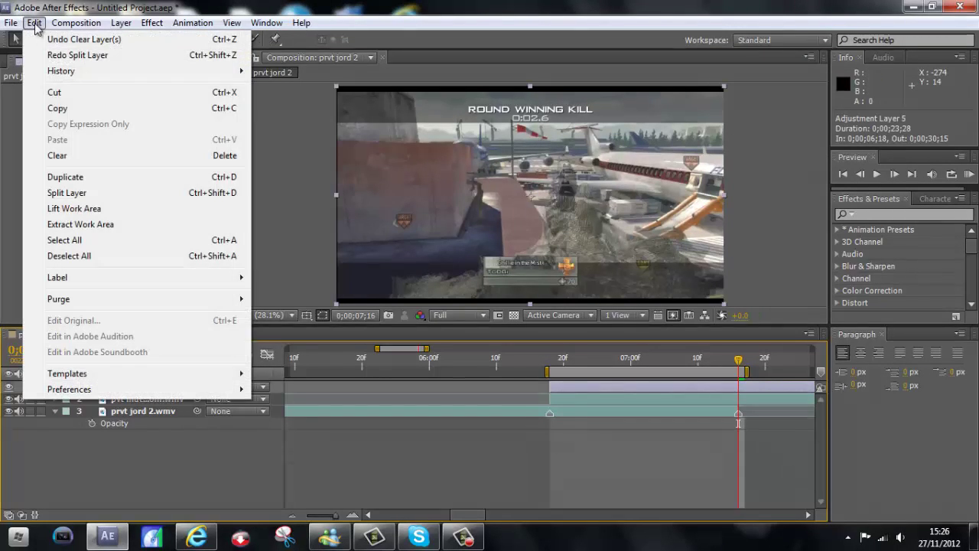
left_click(90, 195)
key("Delete")
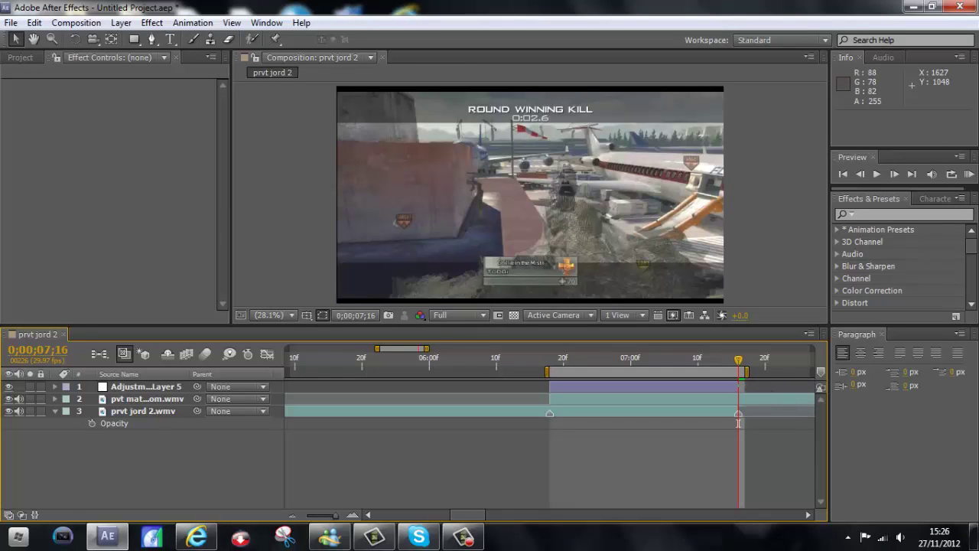
left_click(738, 387)
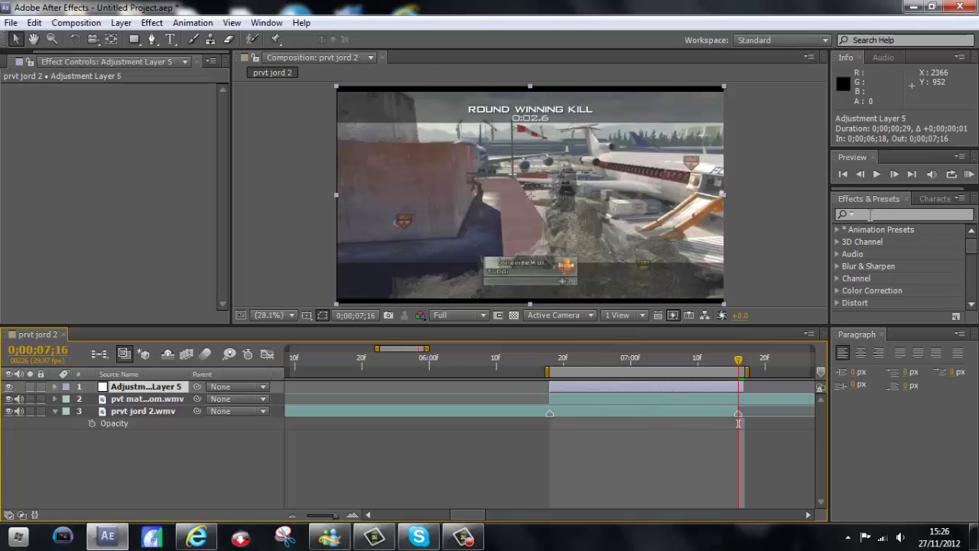
Search Effects & Presets for 'offset' and apply Distort > Offset to Adjustment Layer 5.
left_click(870, 215)
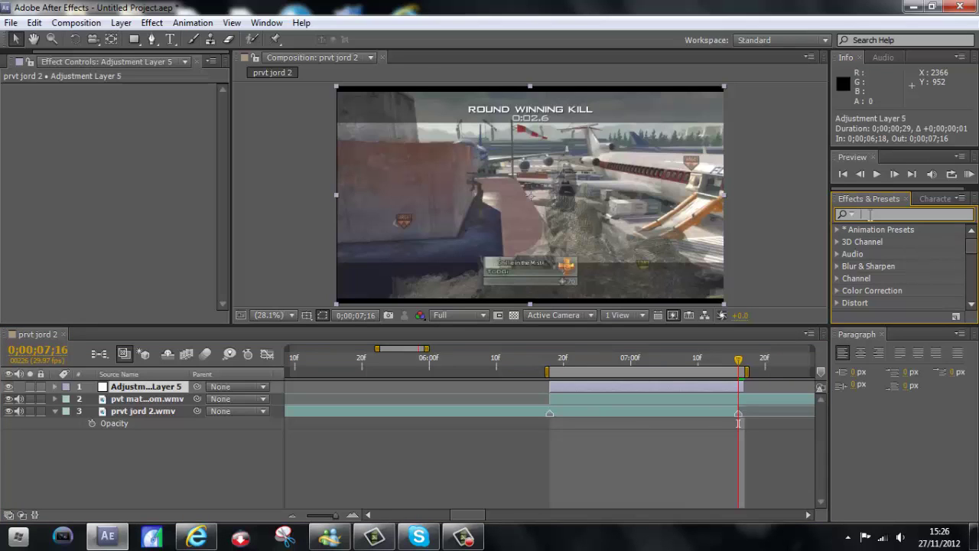
type("d")
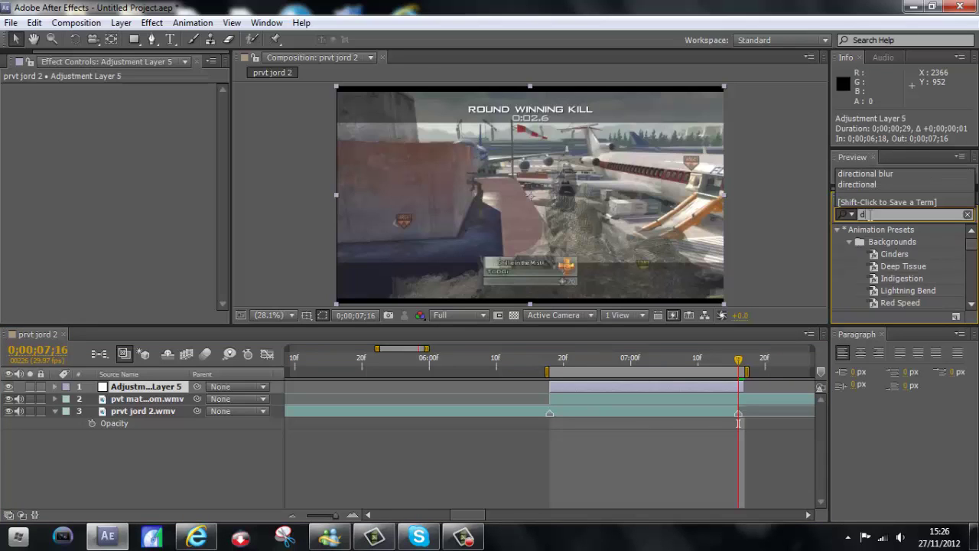
key("BackSpace")
type("offse")
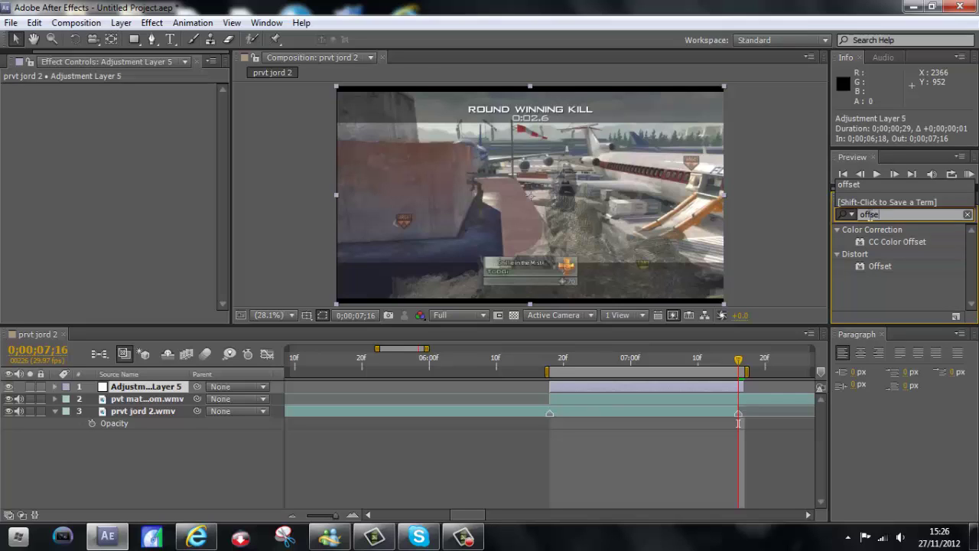
type("t")
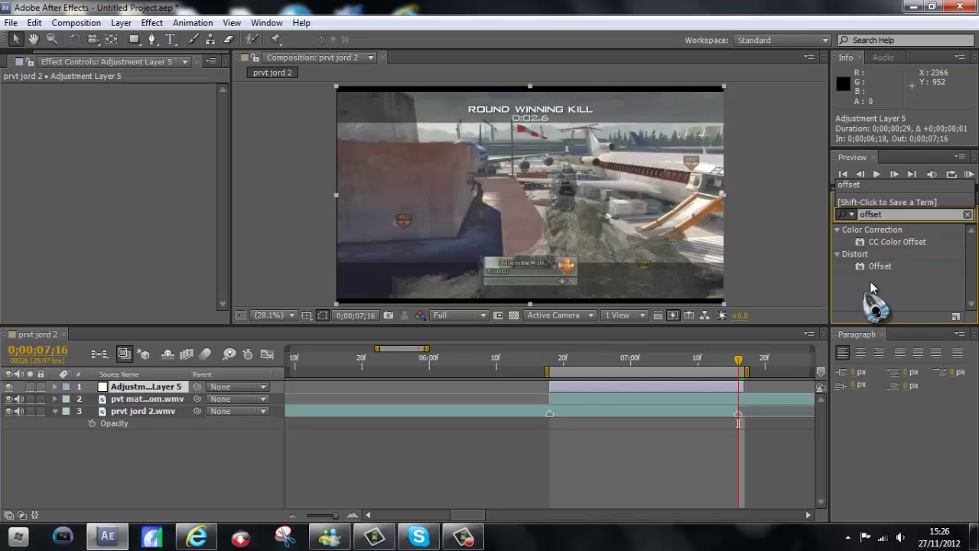
left_click_drag(877, 267, 658, 388)
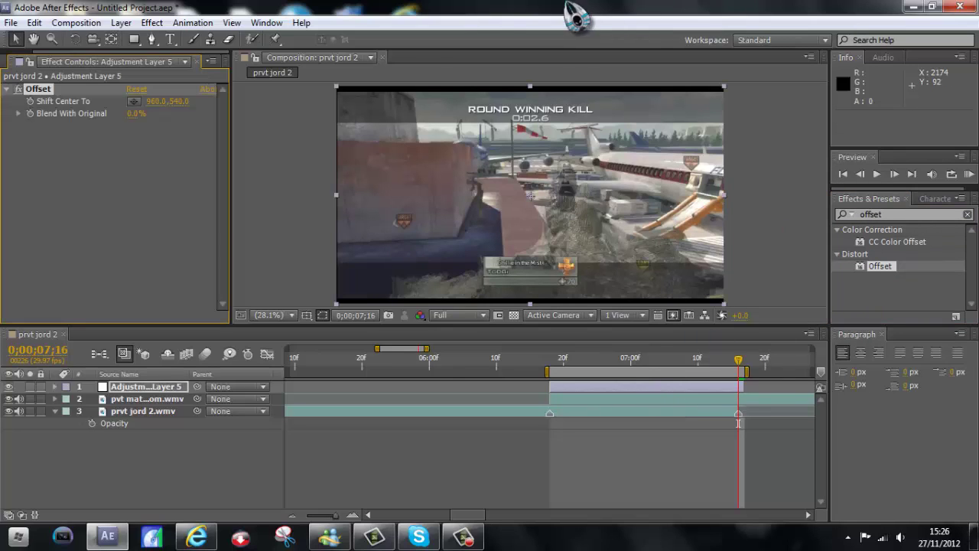
Keyframe Shift Center To at the layer start, then try offsets at the end keyframe.
left_click(550, 370)
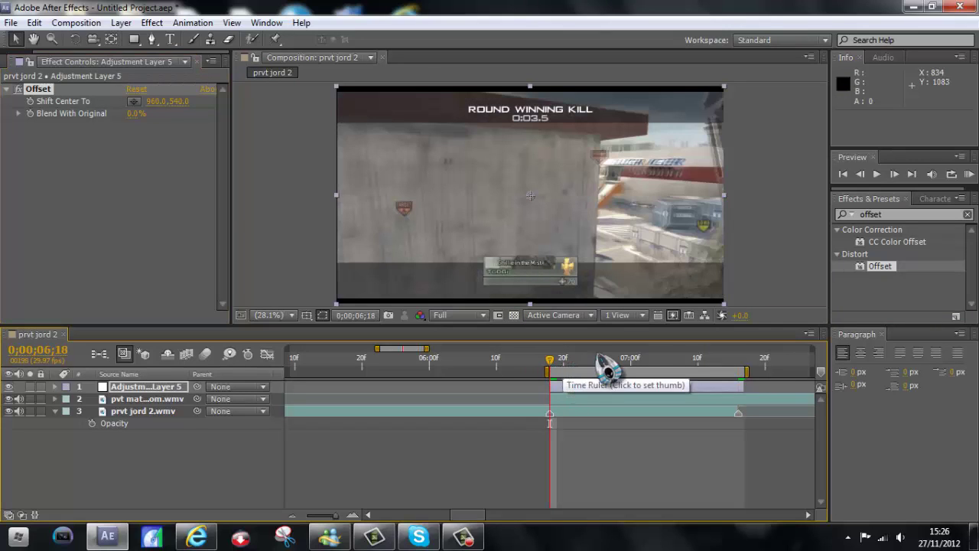
left_click(29, 102)
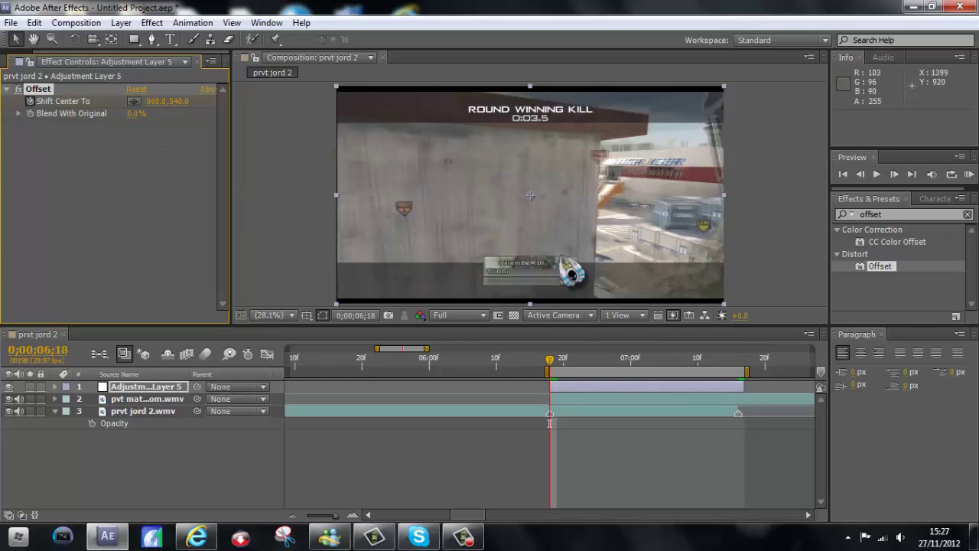
key("k")
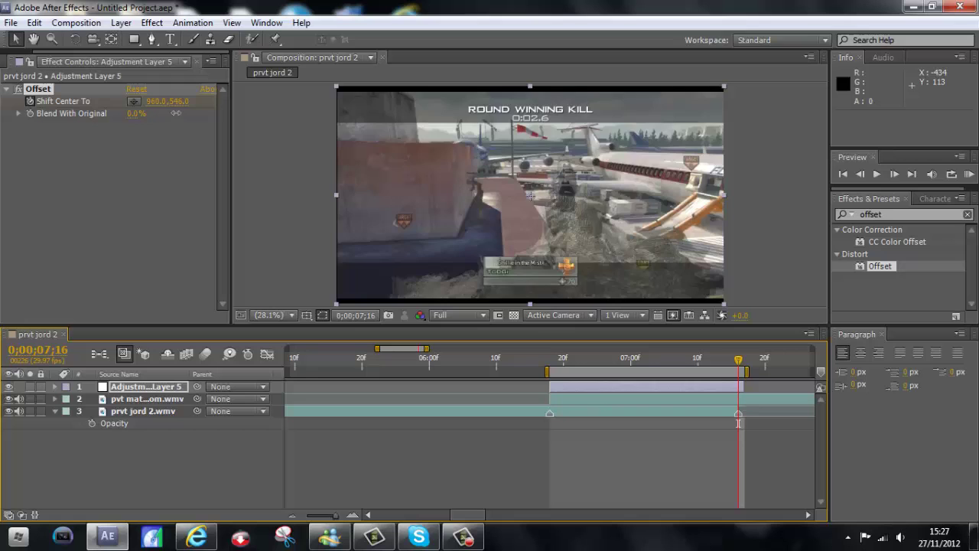
left_click_drag(176, 110, 664, 109)
left_click_drag(184, 547, 185, 176)
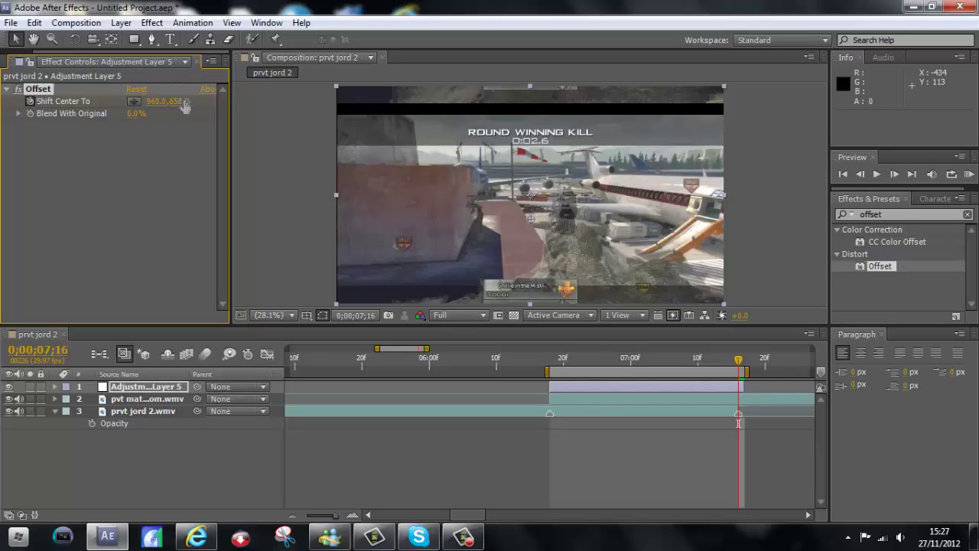
Set the end Shift Center To to 960.0,4860.0 (540*9) and scrub to preview the slide.
right_click(185, 105)
left_click(219, 198)
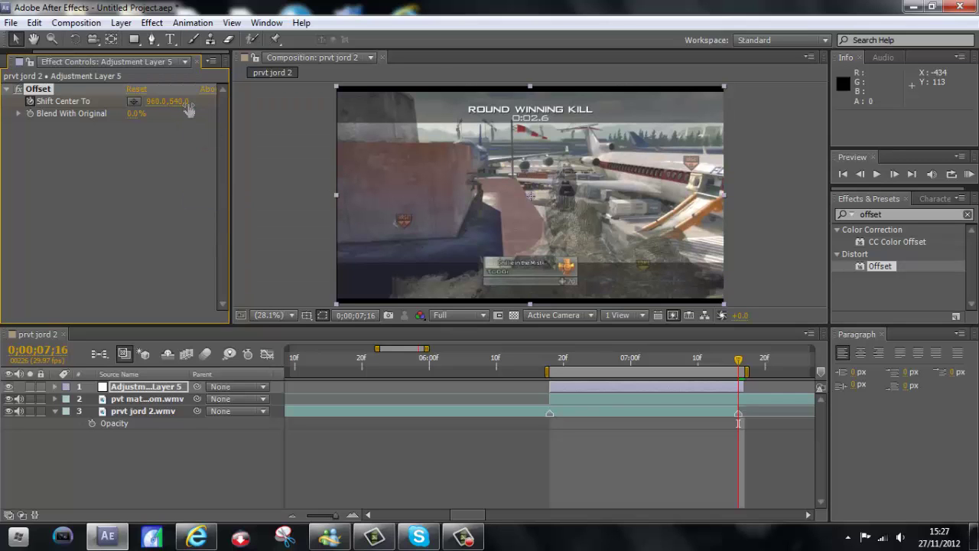
left_click(181, 101)
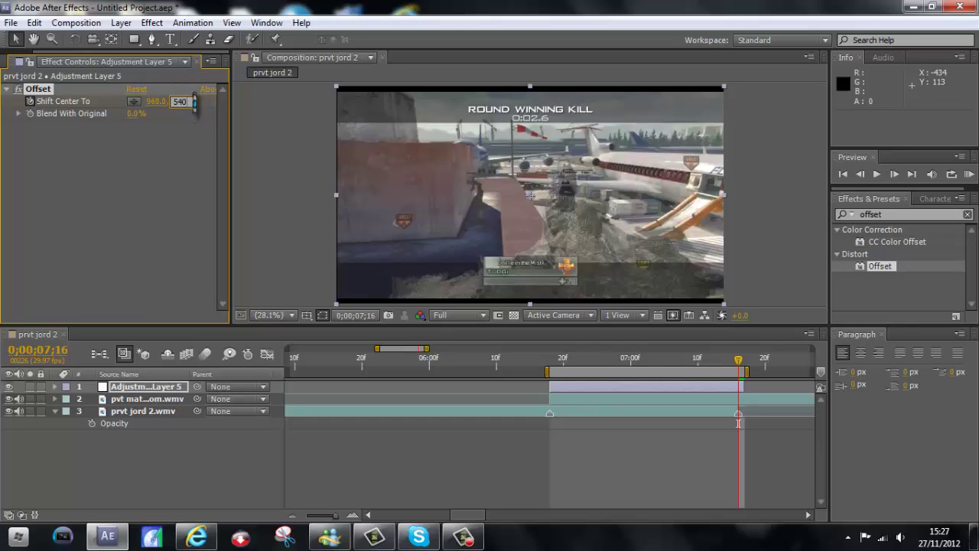
type("*9")
key("Return")
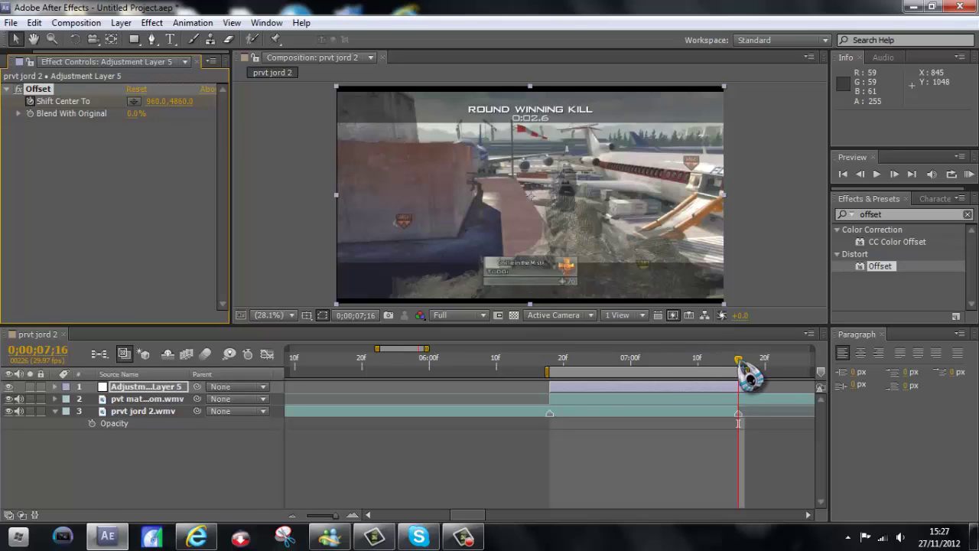
left_click_drag(746, 371, 566, 395)
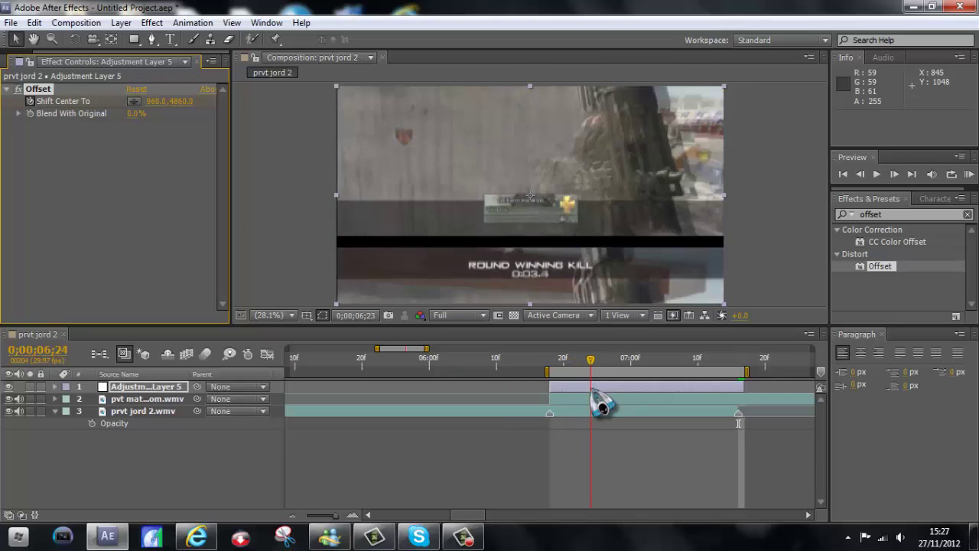
left_click_drag(570, 391, 550, 392)
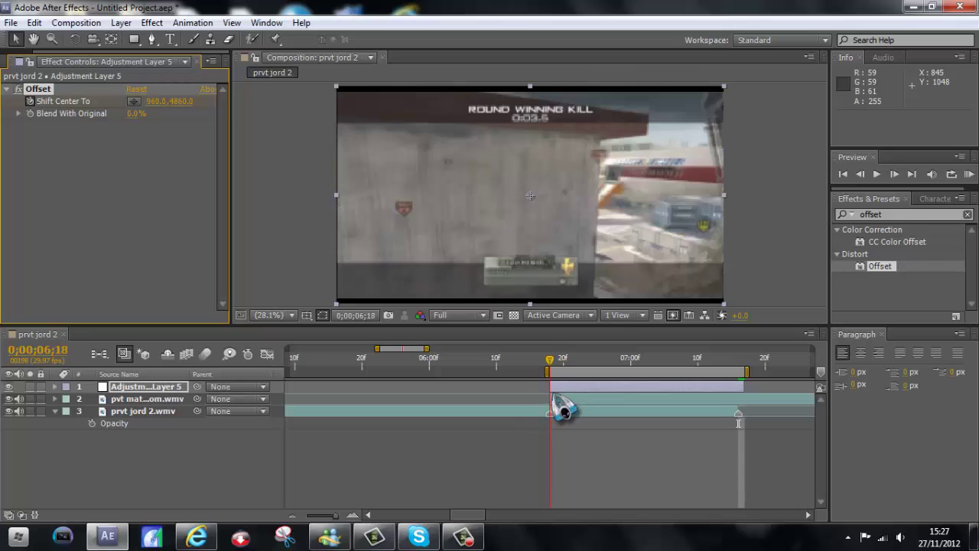
Keyframe pvt match tom.wmv's Opacity at 0 at the 6;18 transition start.
left_click(554, 398)
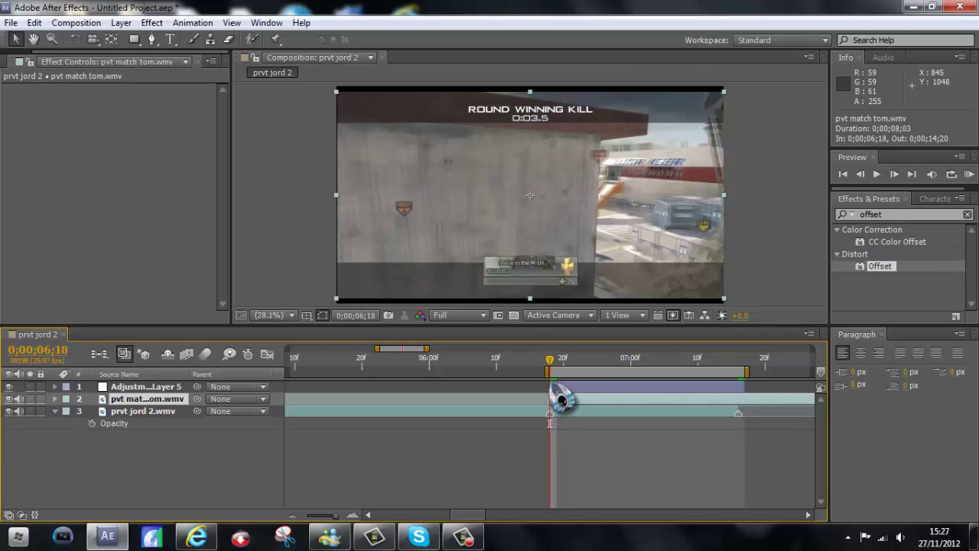
key("t")
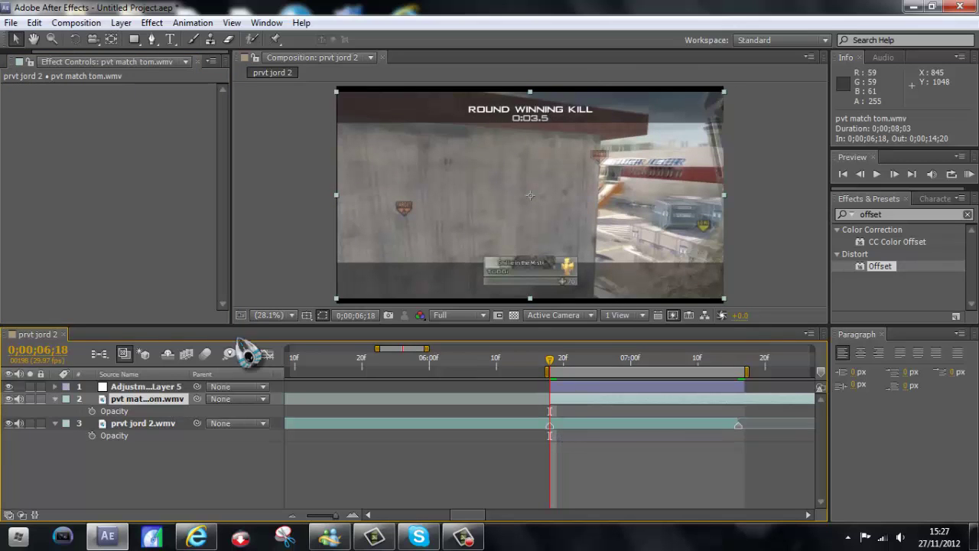
left_click(92, 411)
right_click(119, 414)
left_click(184, 280)
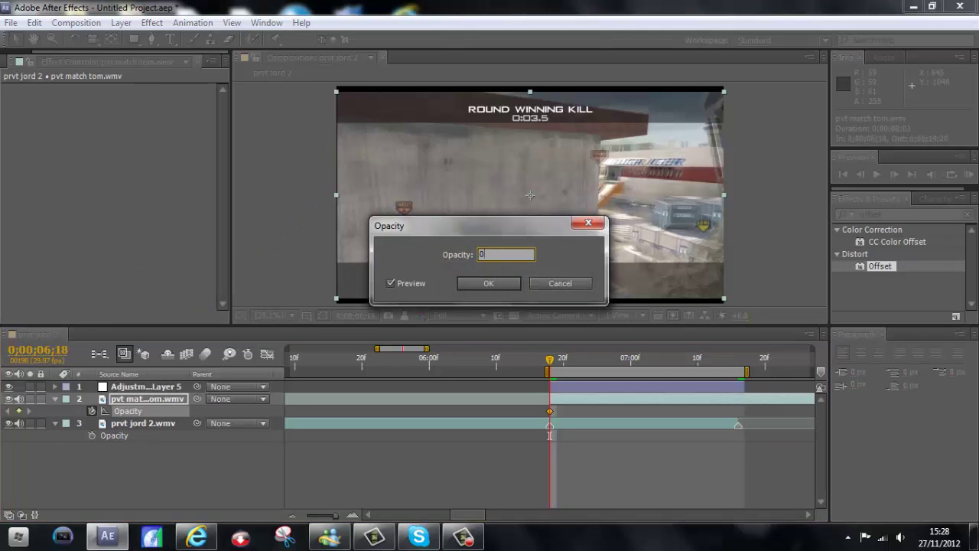
type("0")
left_click(487, 283)
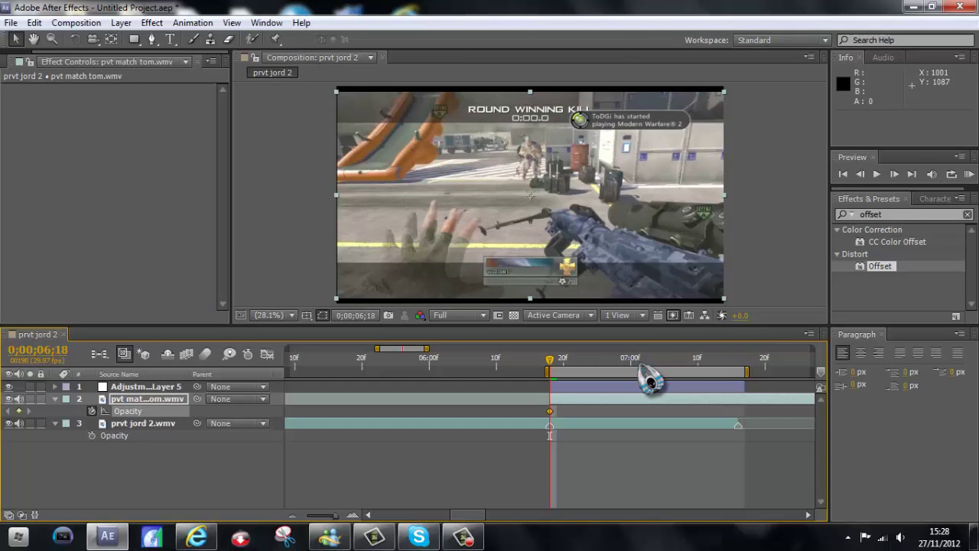
Add an Opacity keyframe of 100 at 7;01 and scrub back to check the cross-fade.
left_click(637, 360)
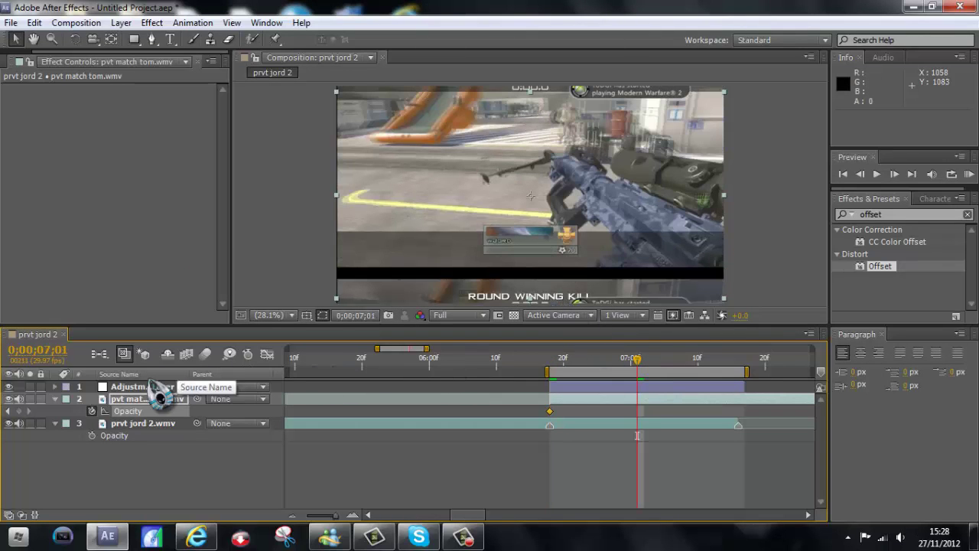
right_click(127, 412)
left_click(200, 276)
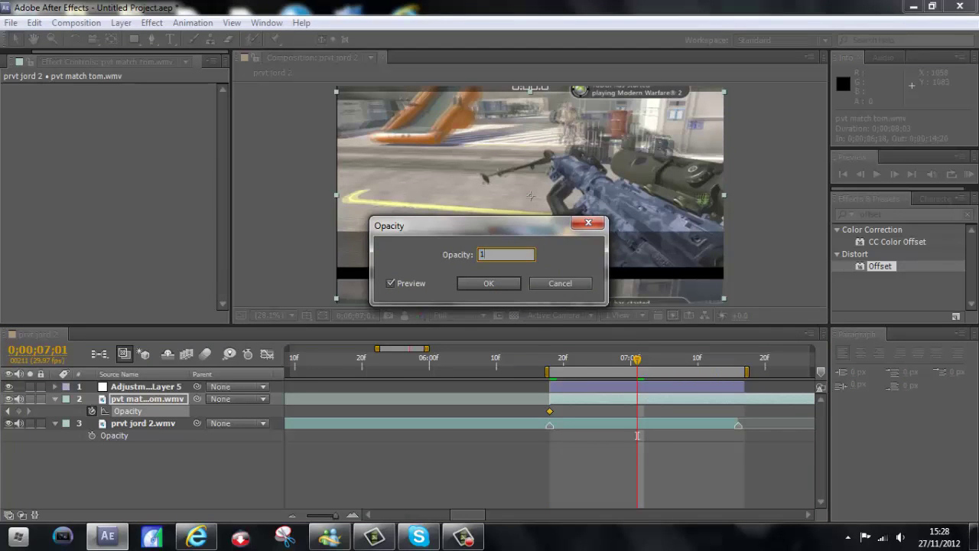
type("100")
key("Return")
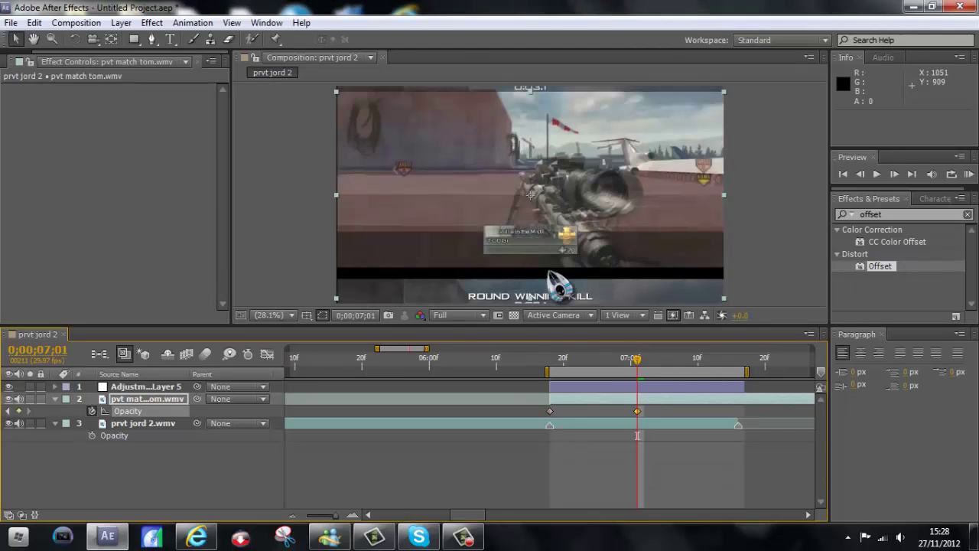
left_click(551, 371)
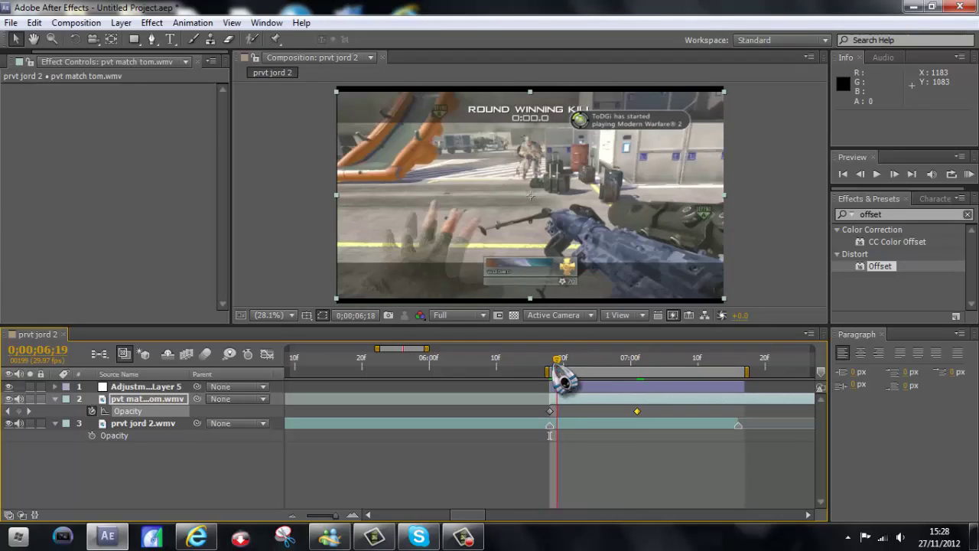
mouse_move(551, 373)
left_mouse_down()
mouse_move(706, 375)
mouse_move(549, 375)
left_mouse_up()
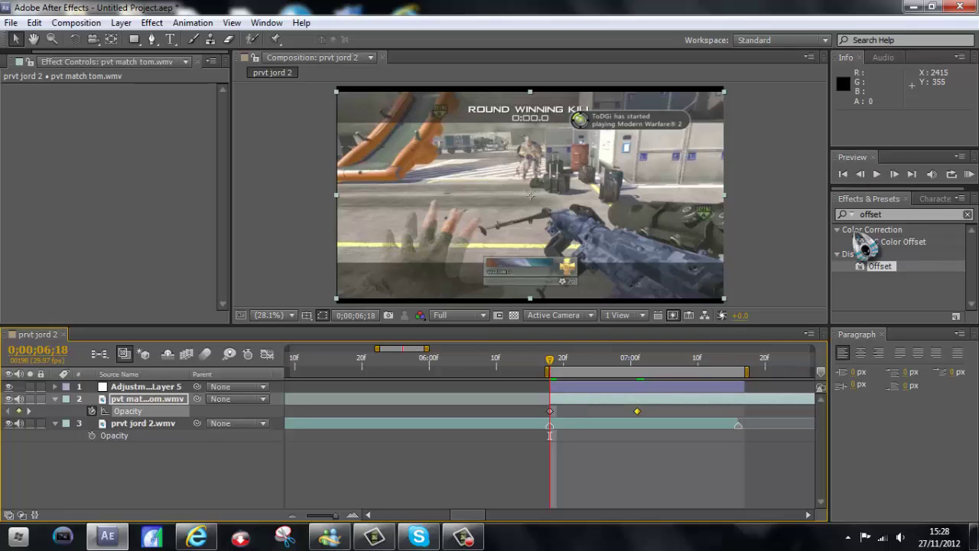
Clear the old search, find 'directional blur' and apply Directional Blur to Adjustment Layer 5.
left_click(889, 216)
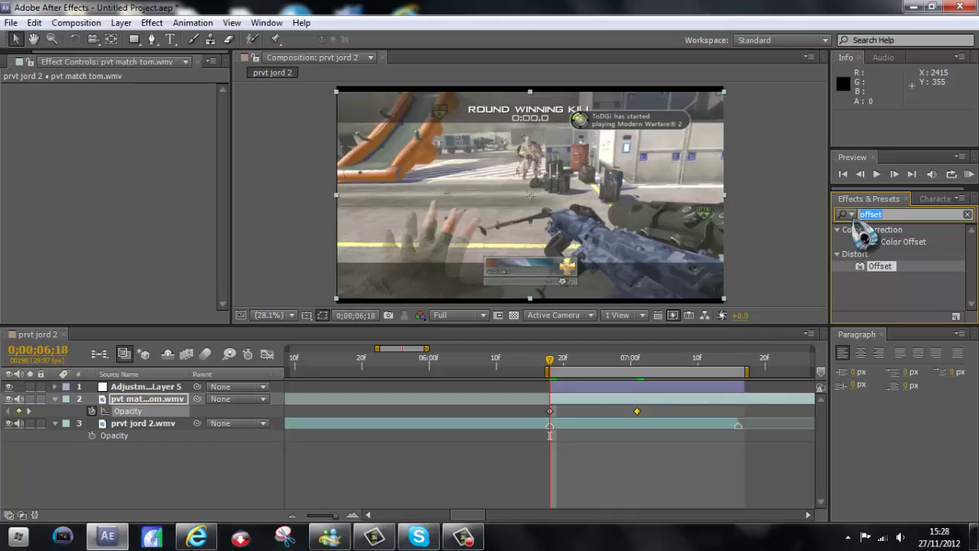
key("BackSpace")
left_click(852, 215)
type("dir")
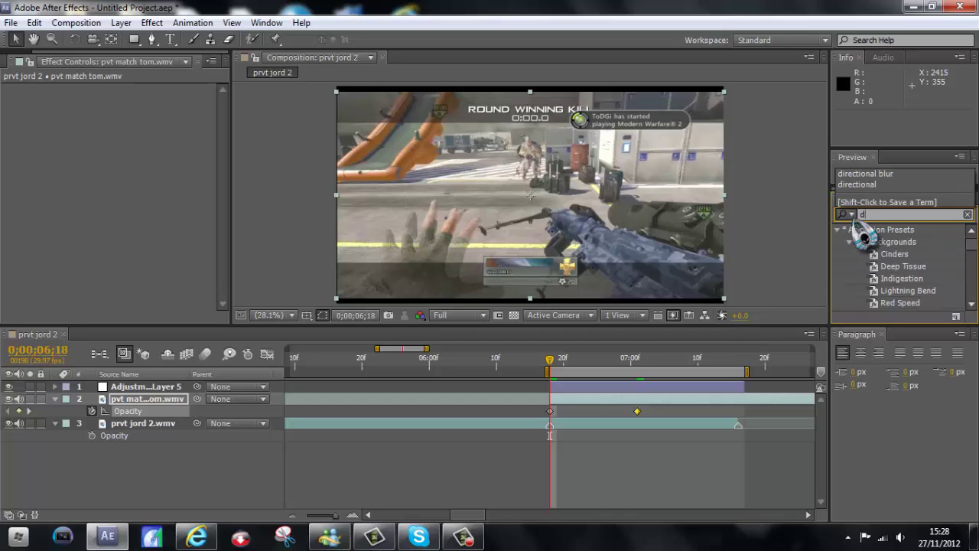
left_click(864, 174)
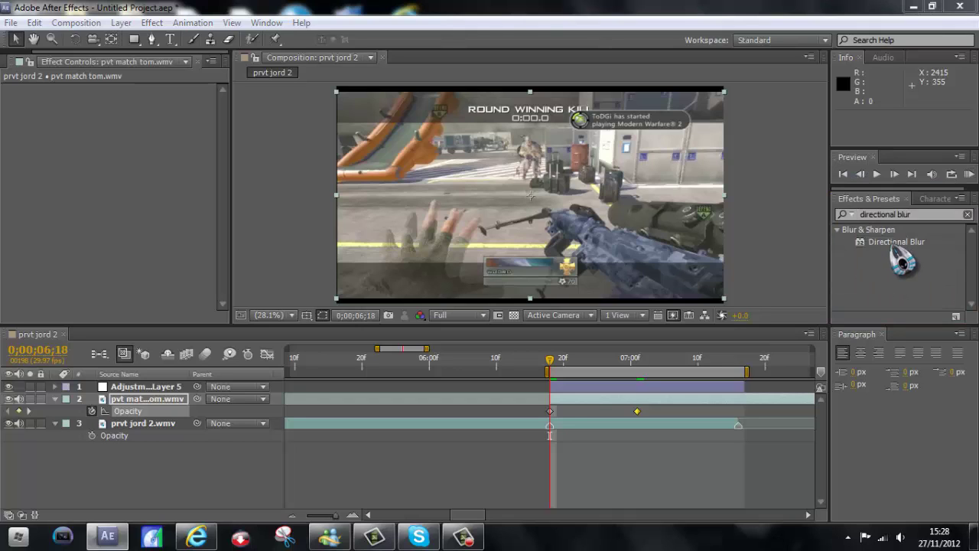
left_click_drag(897, 251, 645, 402)
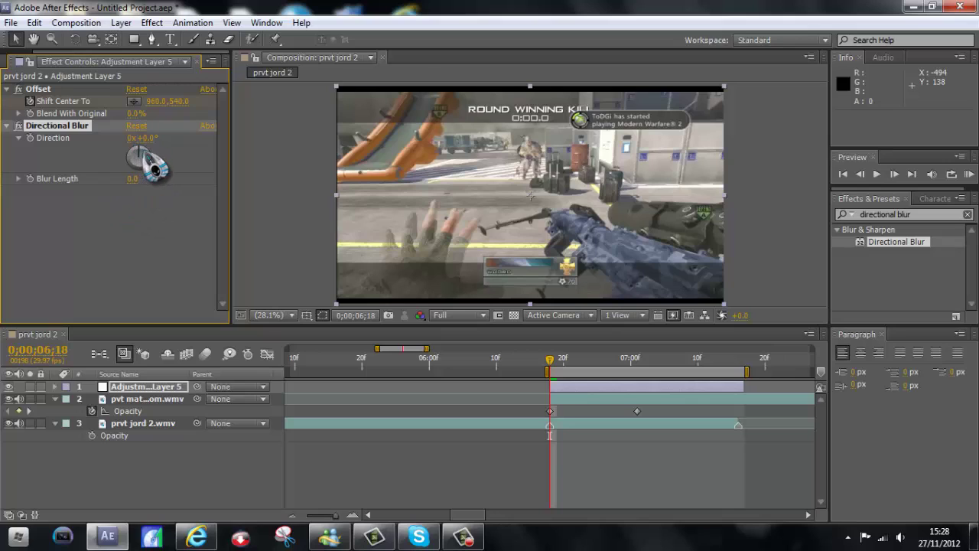
Set Directional Blur to Direction 181° and Blur Length 4.0, then scrub through the transition.
left_click_drag(153, 145, 149, 189)
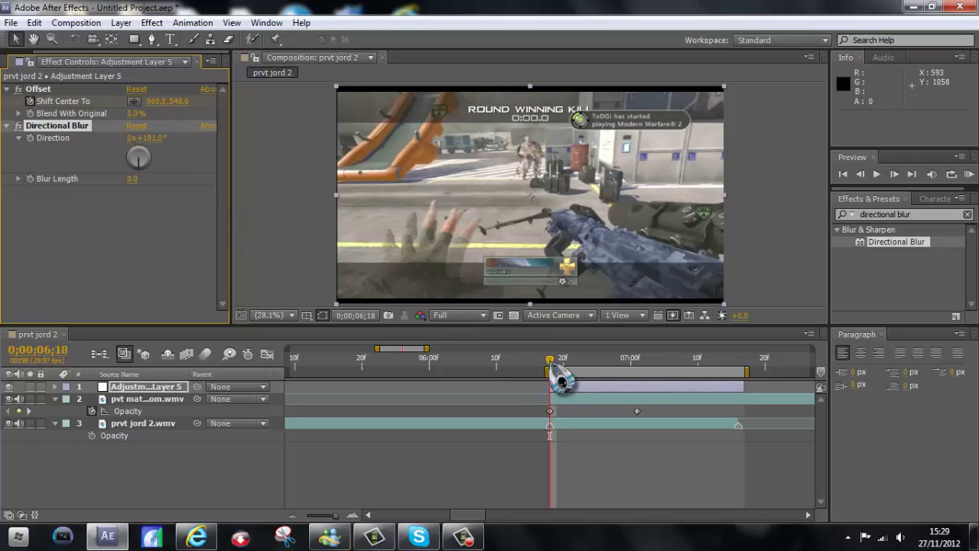
left_click_drag(564, 379, 606, 386)
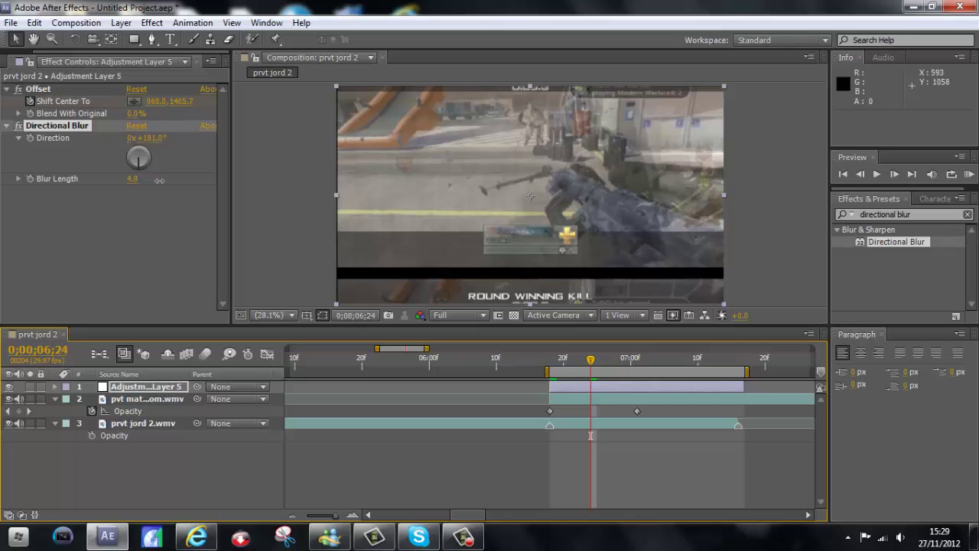
left_click(140, 190)
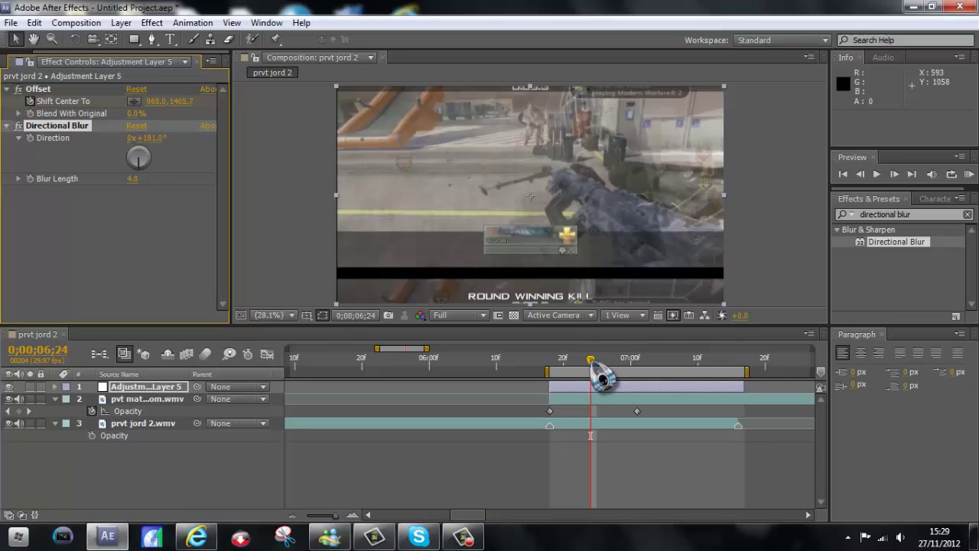
left_click_drag(602, 375, 540, 390)
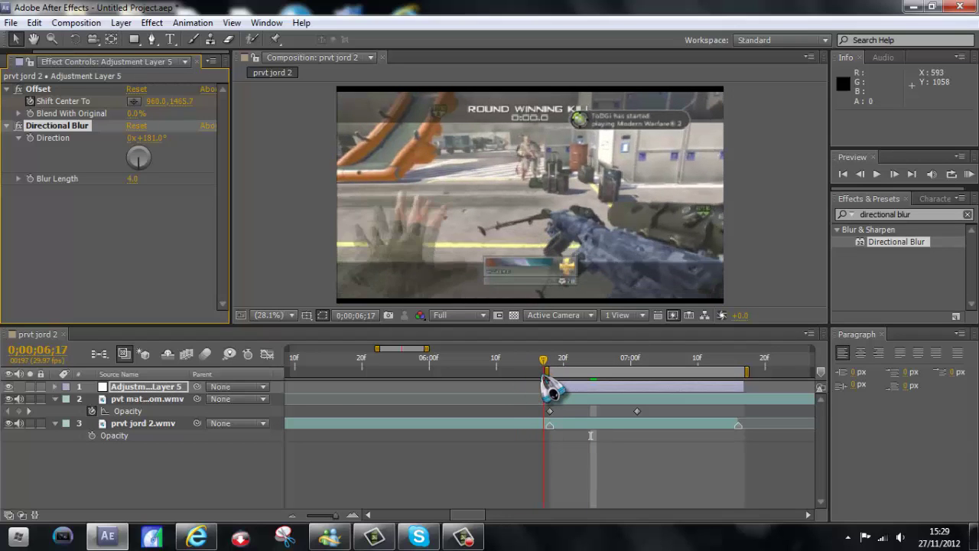
left_click_drag(540, 390, 731, 404)
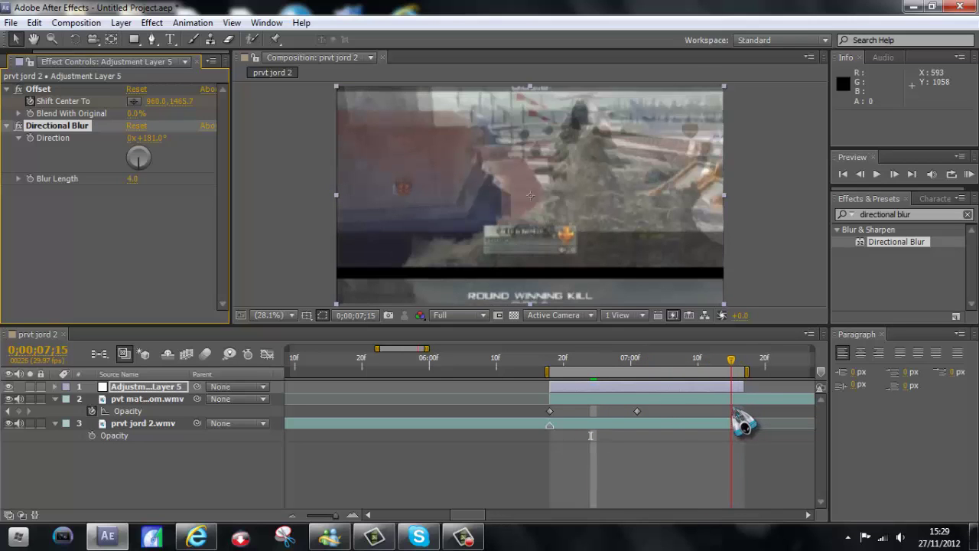
Preview the transition, then reposition the work area to span 0;00;06;05 to 0;00;07;25.
left_click(877, 175)
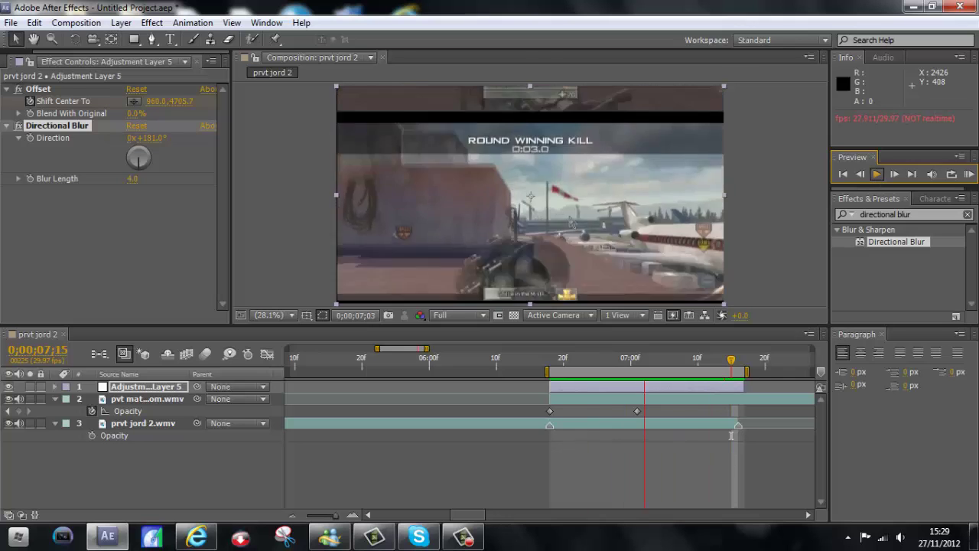
key("space")
left_click_drag(536, 372, 440, 372)
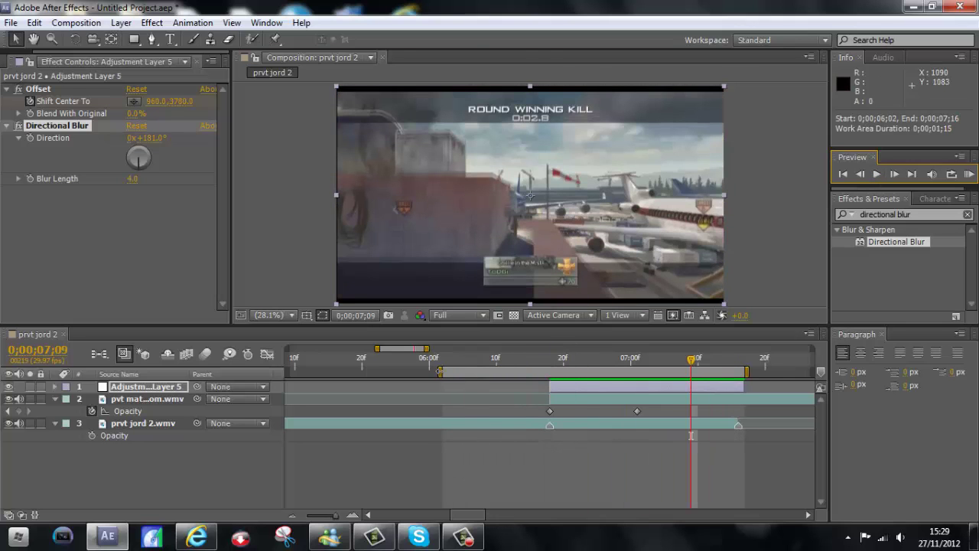
left_click(426, 372)
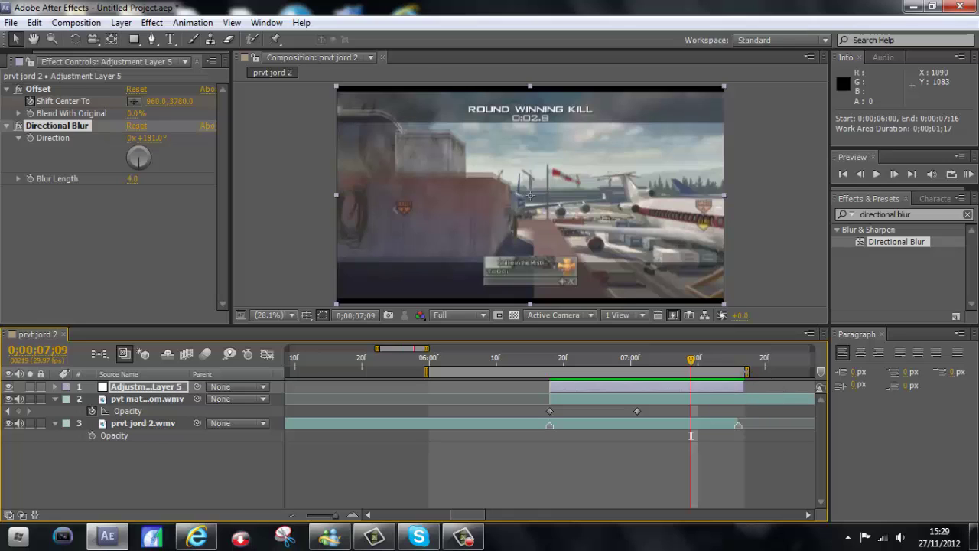
left_click_drag(746, 372, 808, 372)
scroll(549, 429, "right", 5)
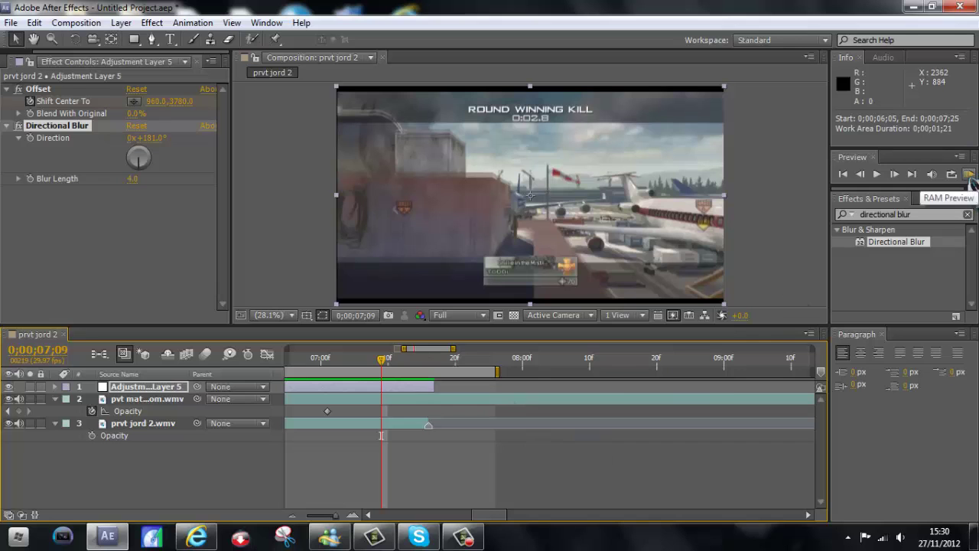
Extend the work area end to 9;01 and replay the RAM preview of the transition.
left_click(877, 174)
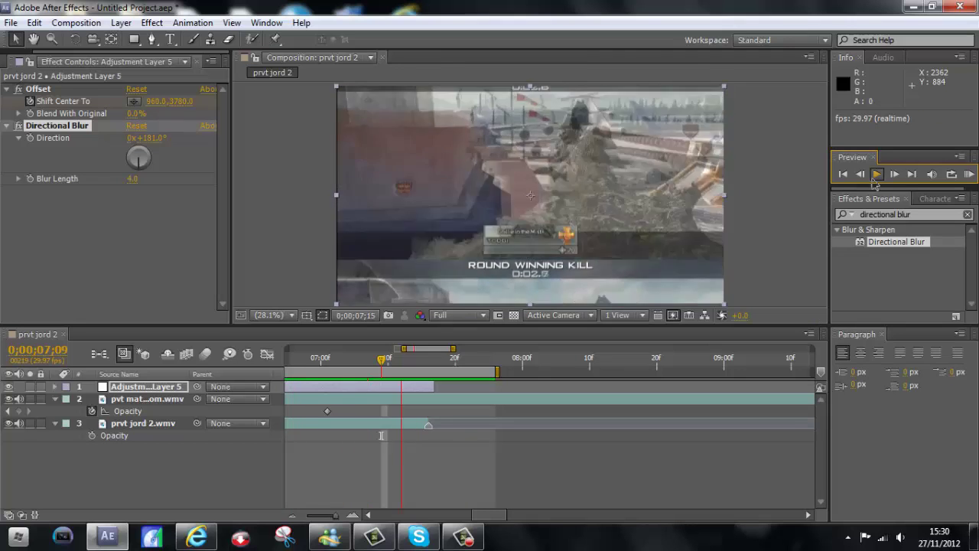
left_click_drag(497, 371, 740, 371)
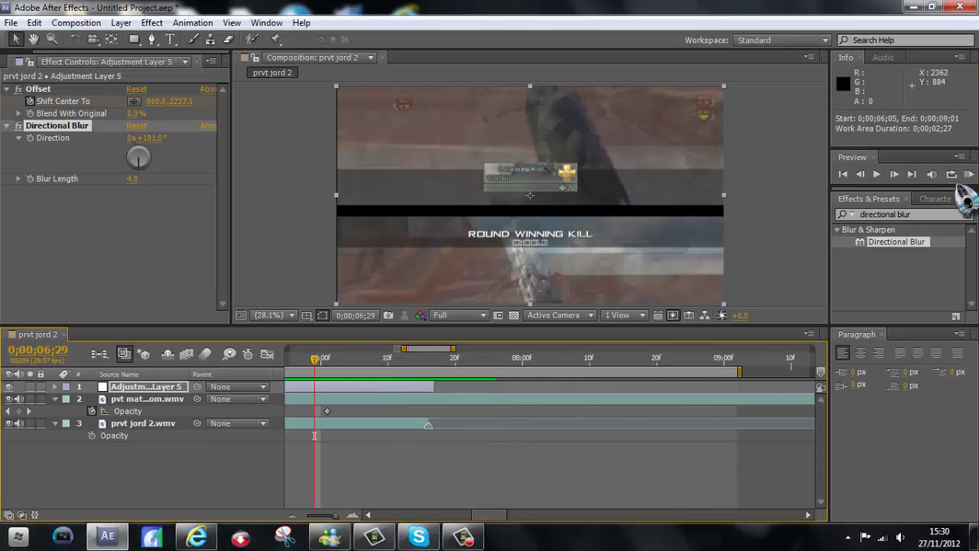
left_click(876, 174)
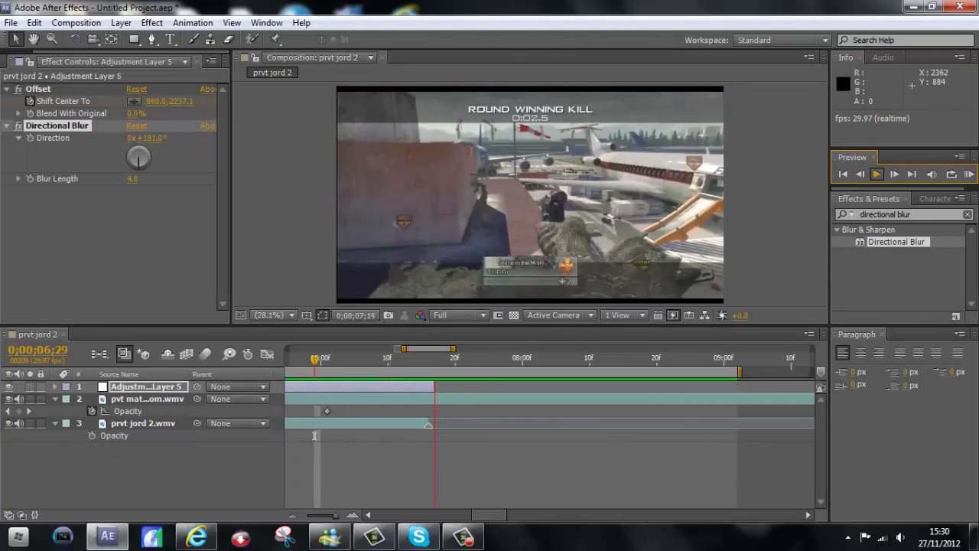
Stop playback at 8;04 and zoom the timeline out to the full 0–18 s span.
key("space")
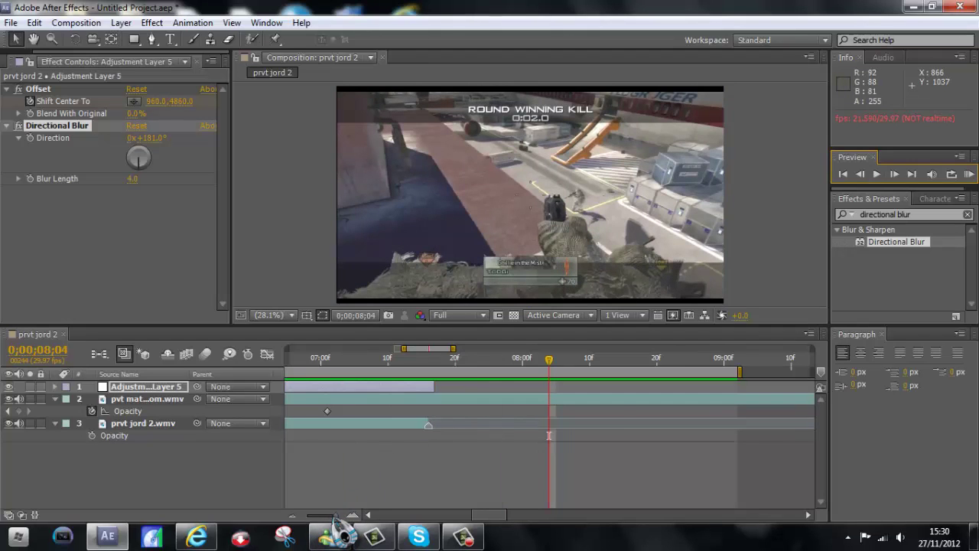
left_click_drag(335, 515, 318, 516)
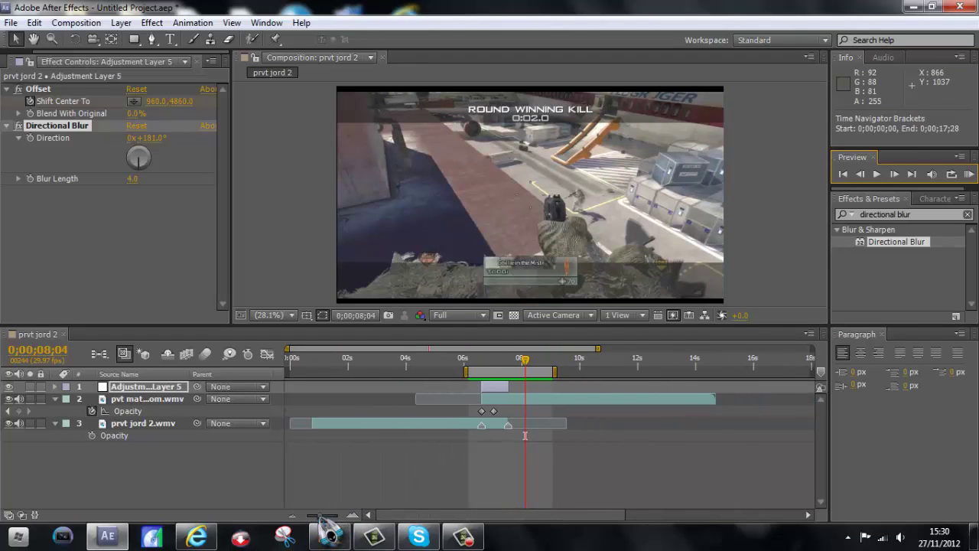